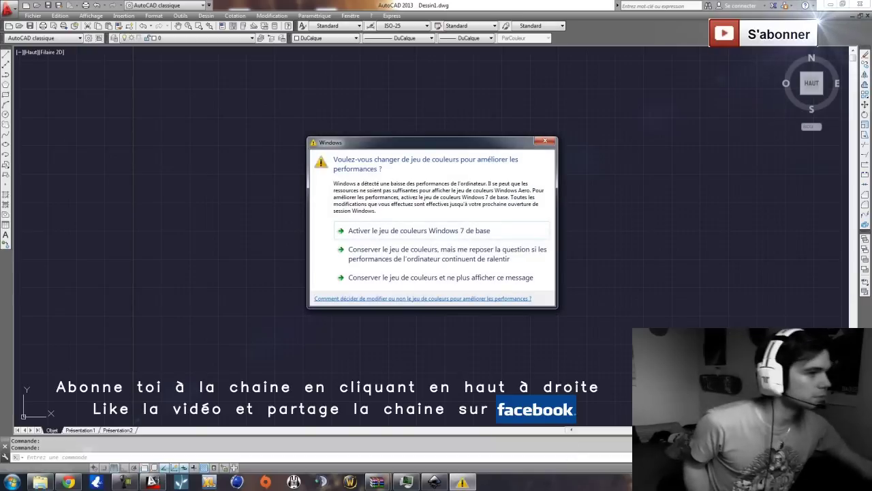
Dismiss the Windows colour scheme prompt without changing anything and minimize the AutoCAD window
click(545, 141)
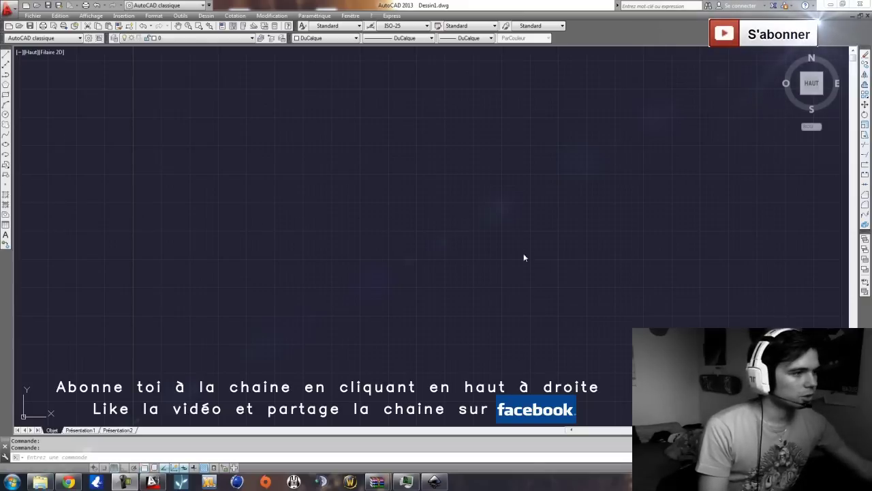
click(832, 5)
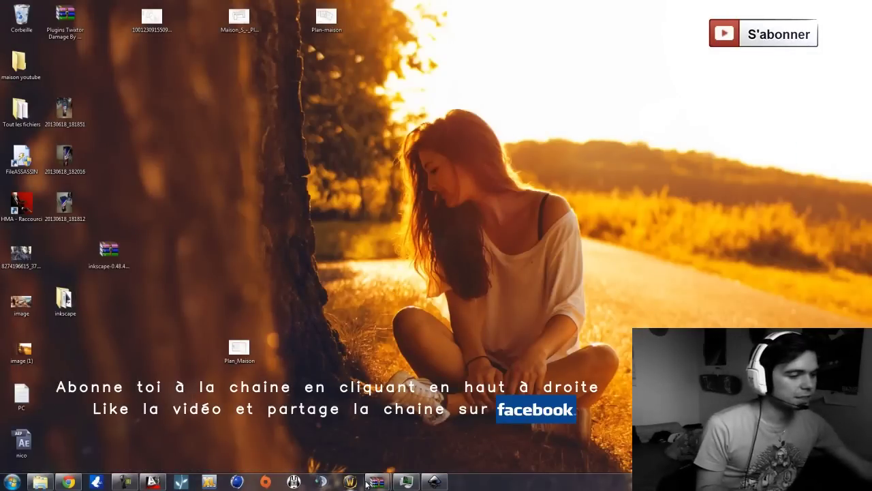
Switch to Inkscape and close both the house plan document, without saving it, and the extra blank document
right_click(434, 481)
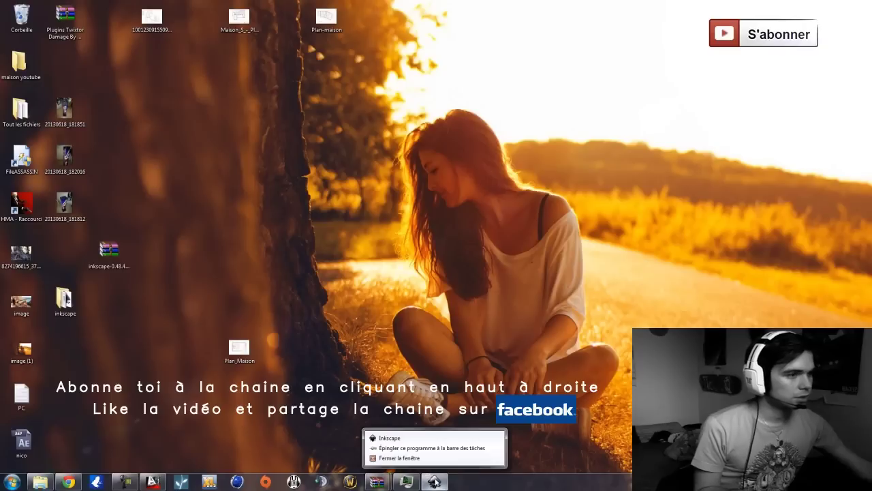
click(400, 441)
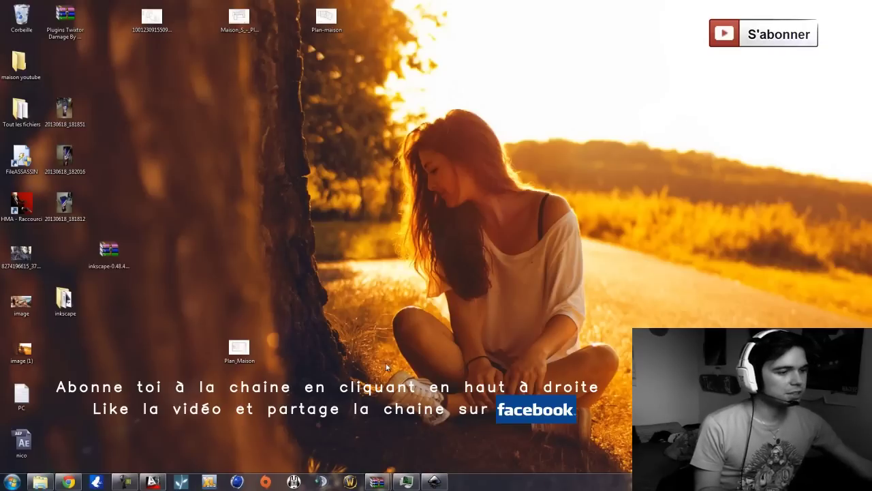
mouse_move(434, 482)
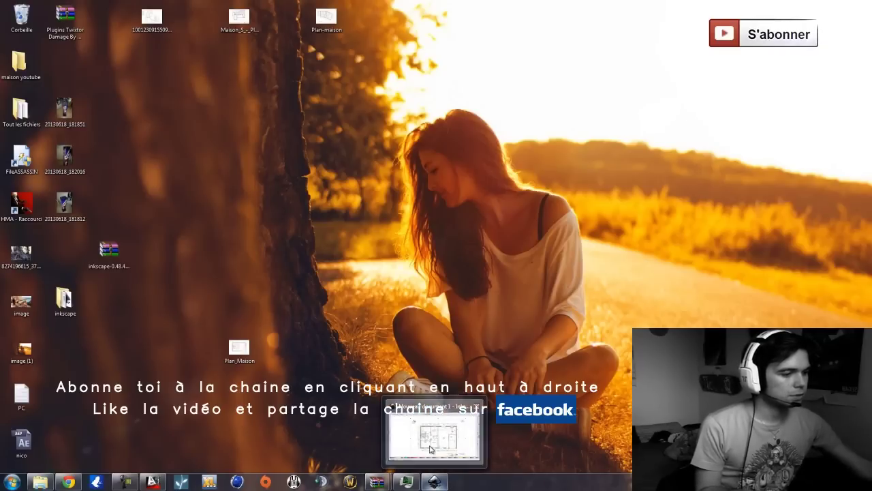
click(434, 443)
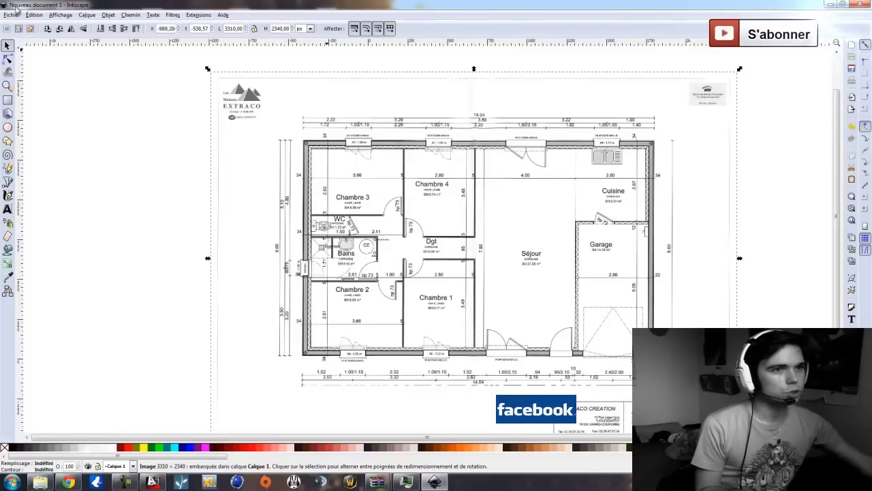
click(12, 14)
click(60, 14)
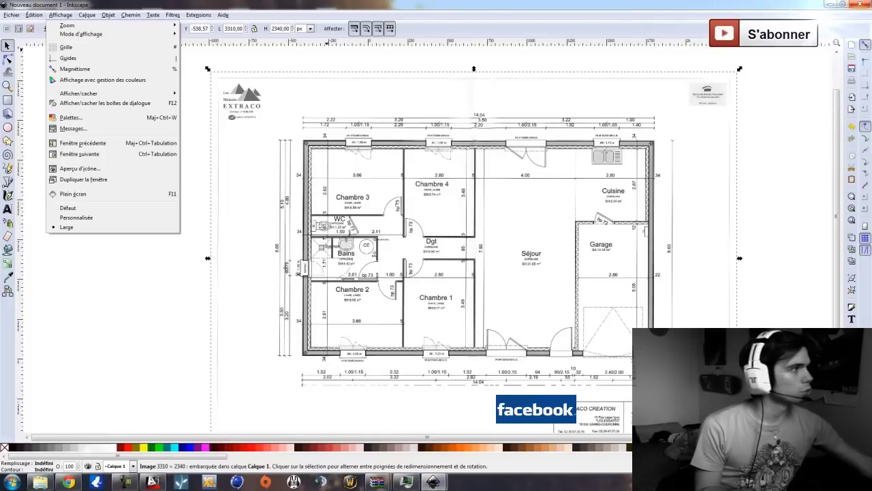
click(860, 6)
click(860, 5)
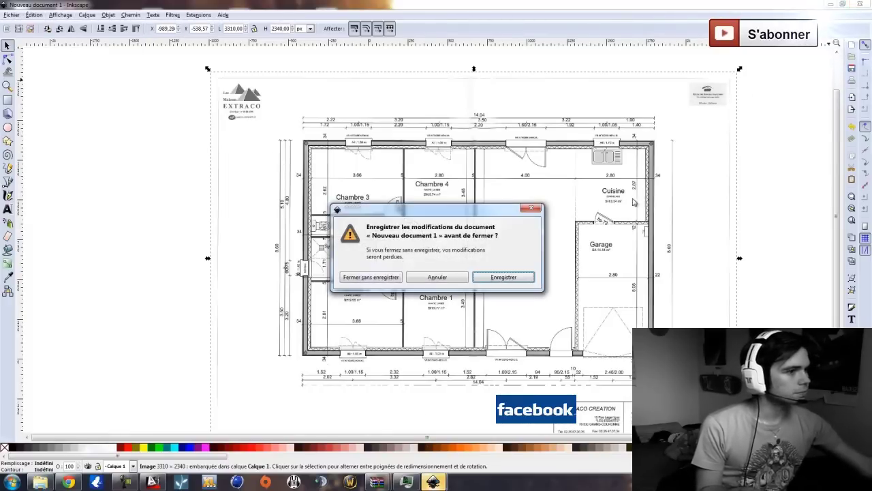
click(380, 281)
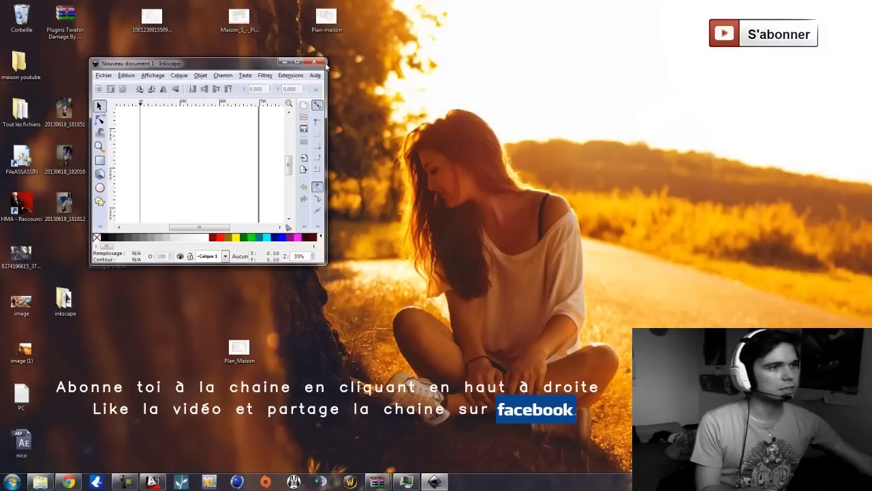
click(312, 62)
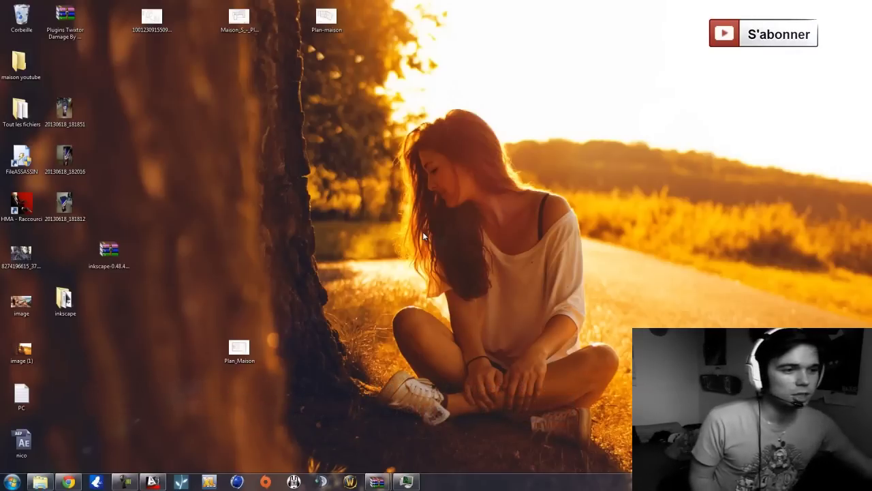
Line up the Inkscape archive icon with the other desktop icons and bring up the already open inkscape-0.48.4-1-win32.7z archive in WinRAR
drag(109, 252, 66, 252)
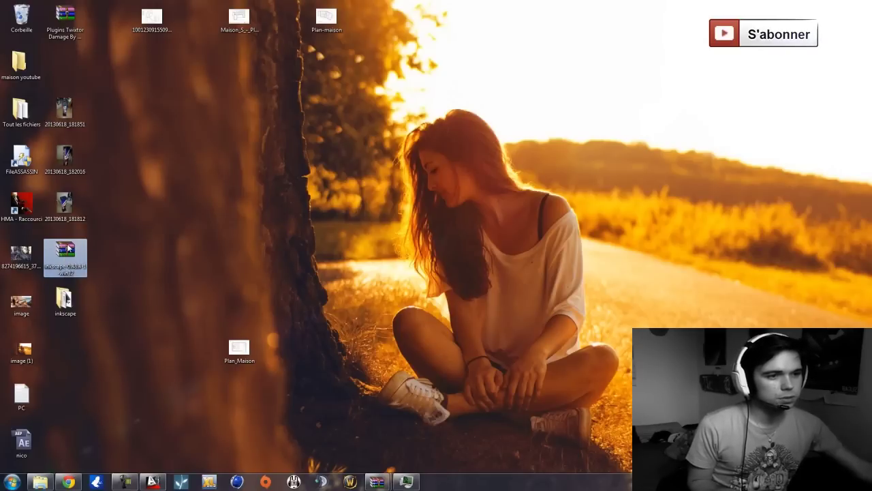
click(377, 481)
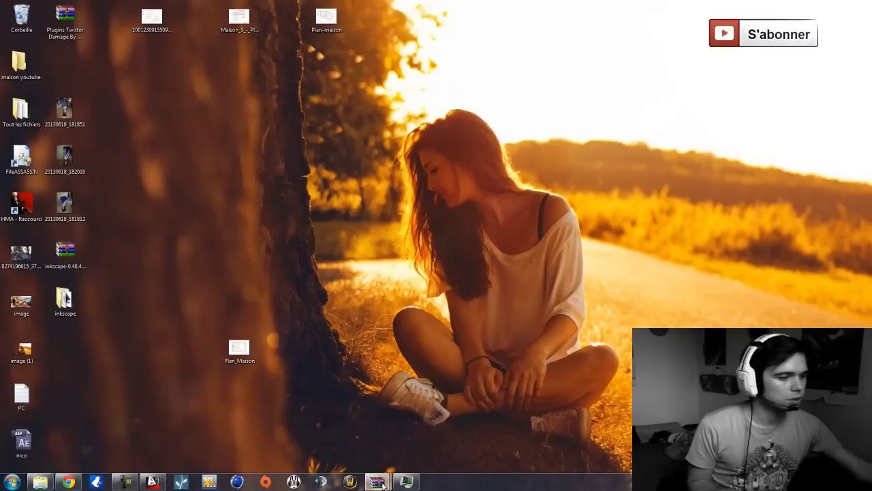
click(436, 443)
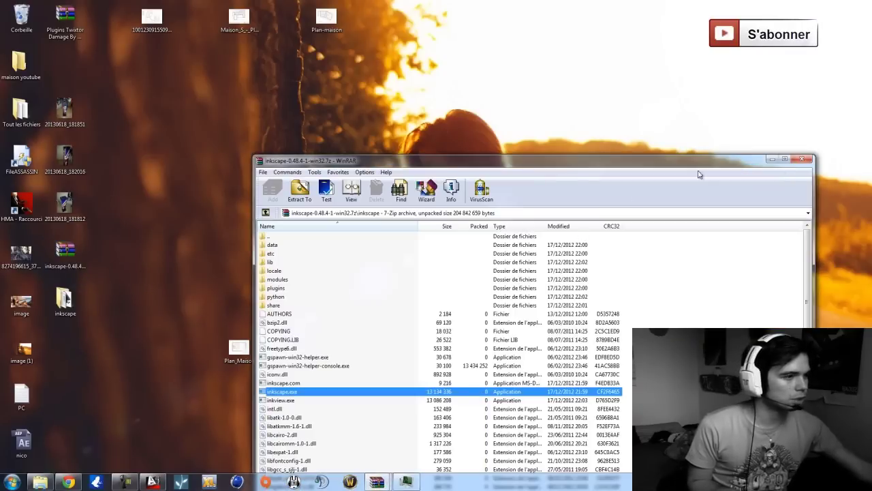
click(813, 159)
click(377, 482)
click(389, 366)
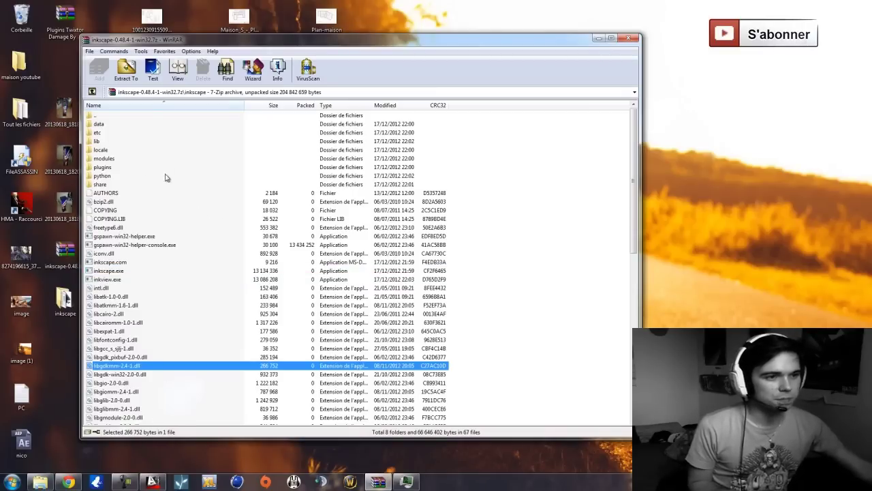
Try to launch inkscape.exe from the already open archive, dismissing the diagnostic messages
click(110, 262)
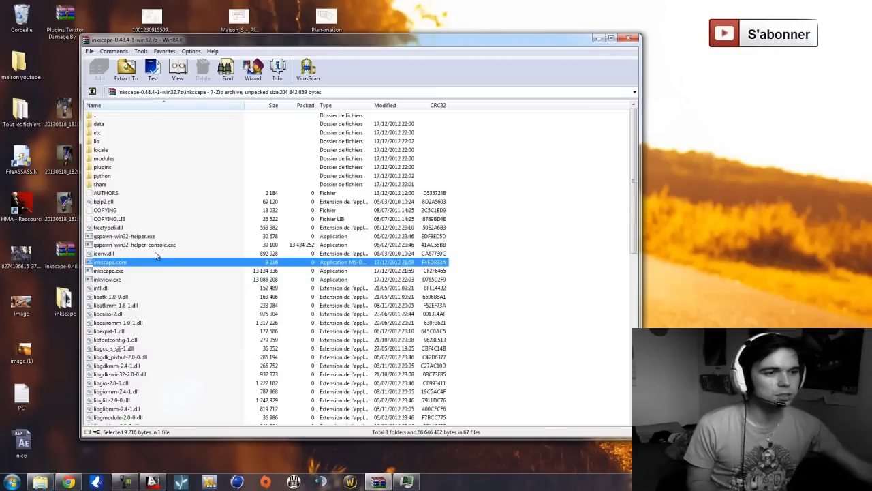
click(139, 271)
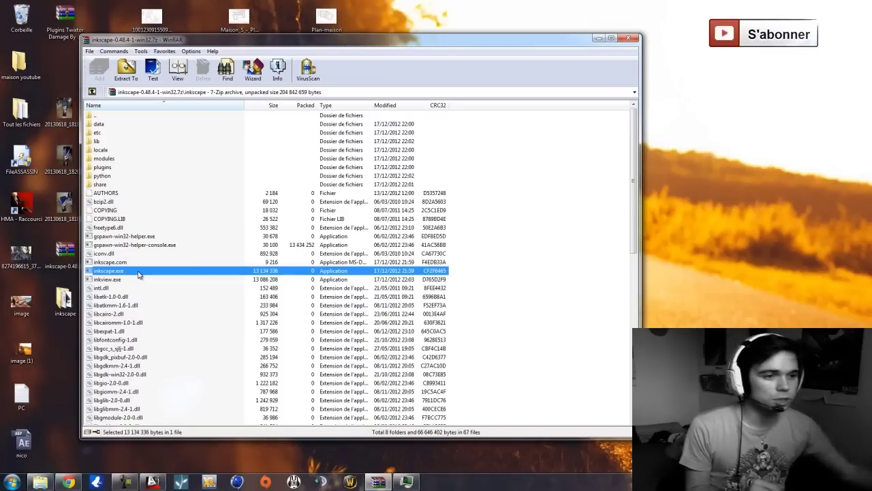
click(116, 281)
click(120, 272)
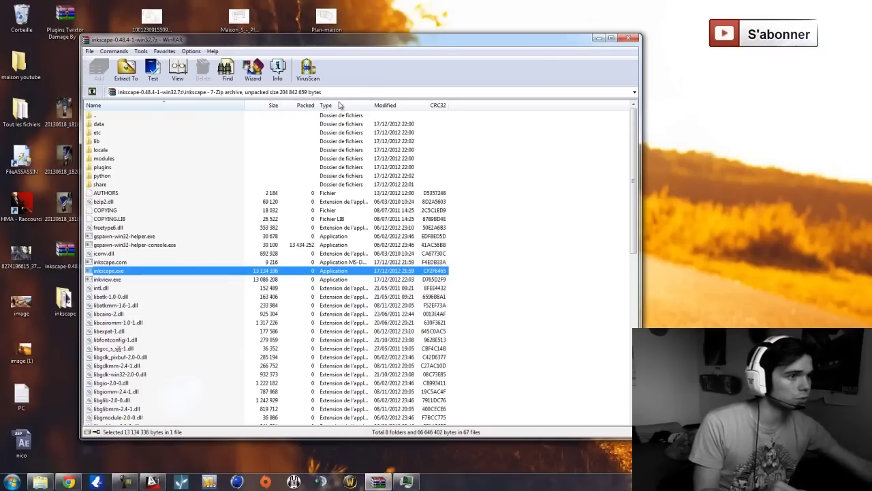
double_click(206, 273)
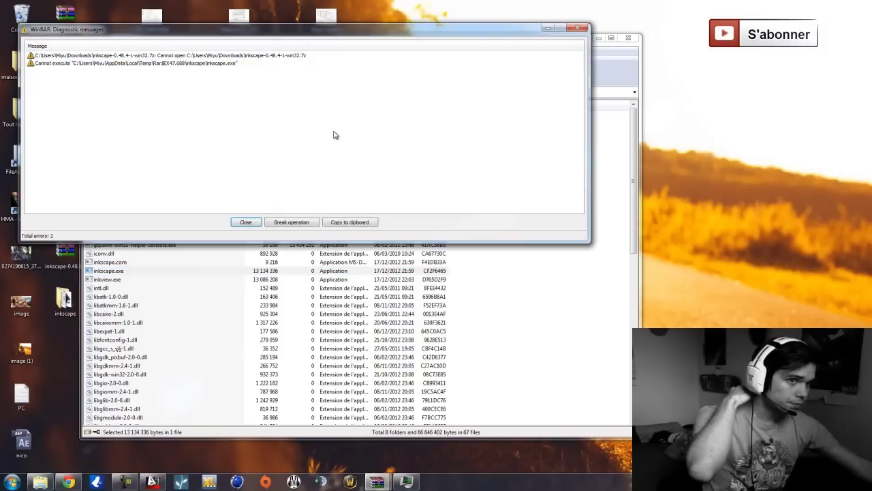
click(576, 28)
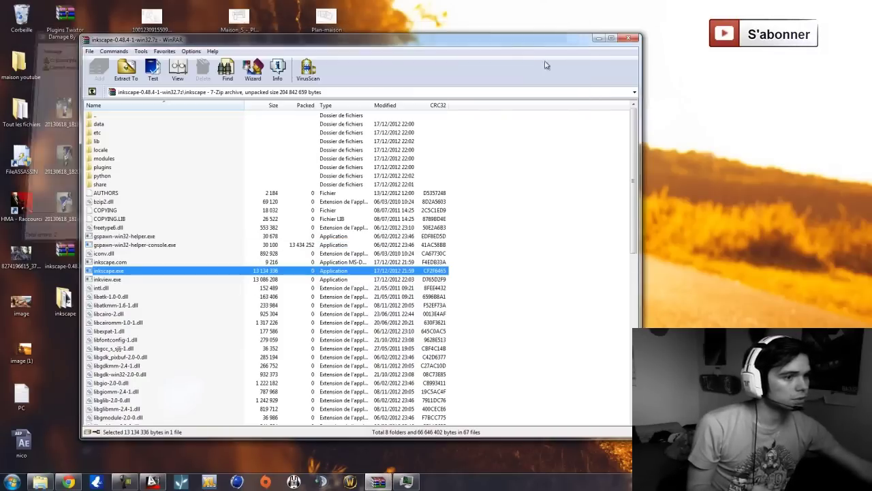
double_click(136, 273)
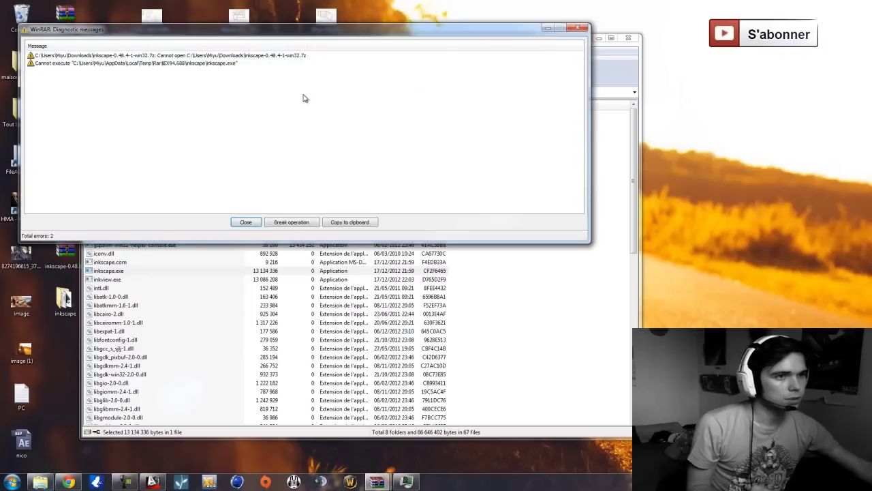
click(577, 29)
Close the archive window and move the inkscape folder from the desktop to the recycle bin
click(627, 36)
drag(66, 301, 21, 15)
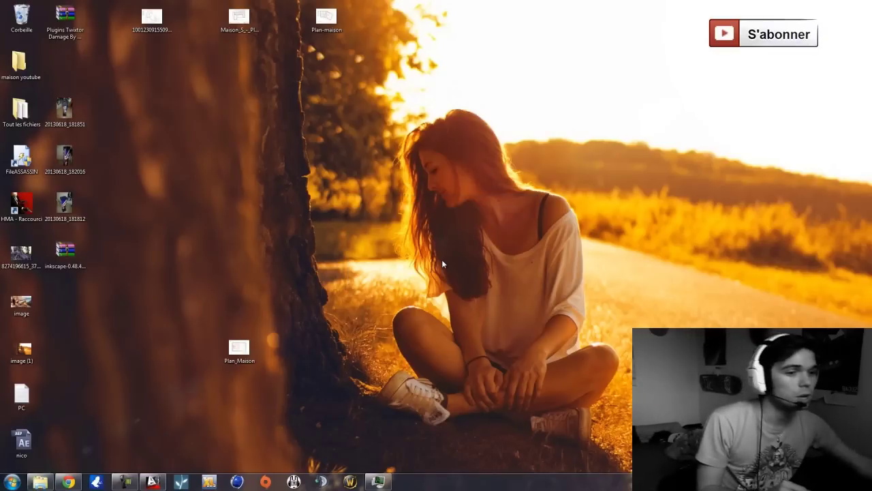
Open the Inkscape archive from the desktop and launch inkscape.exe from its inkscape folder
double_click(65, 253)
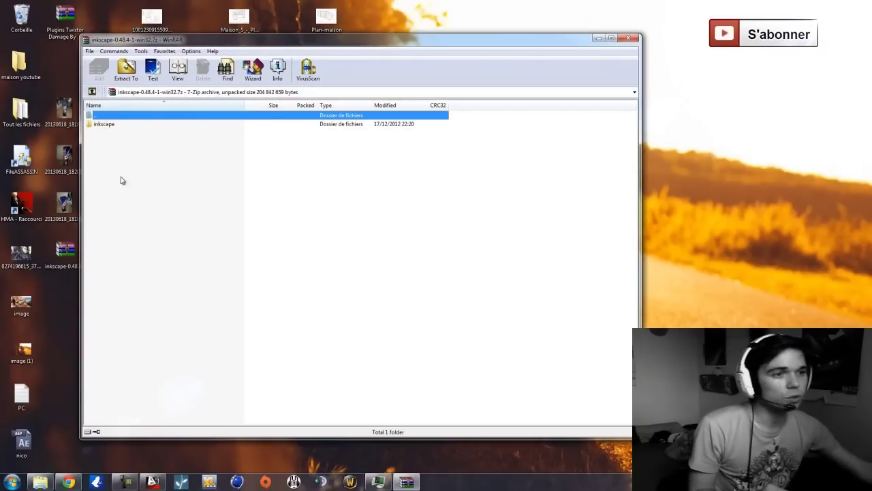
double_click(104, 124)
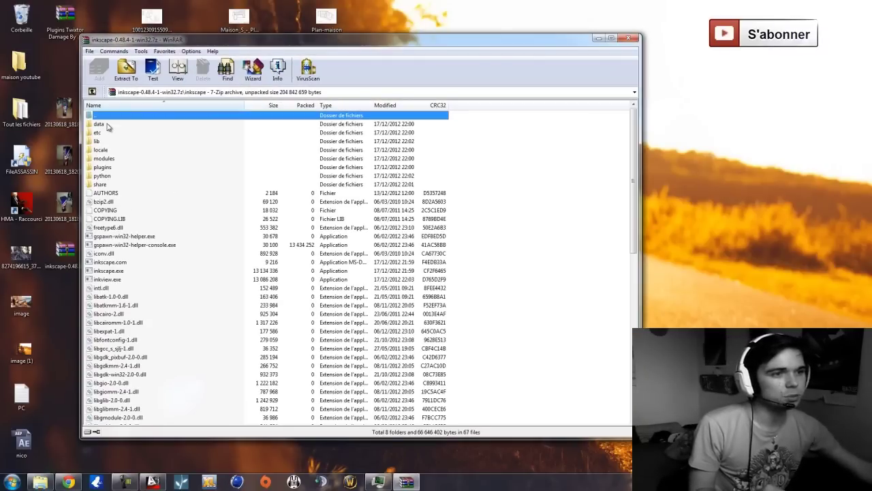
double_click(109, 270)
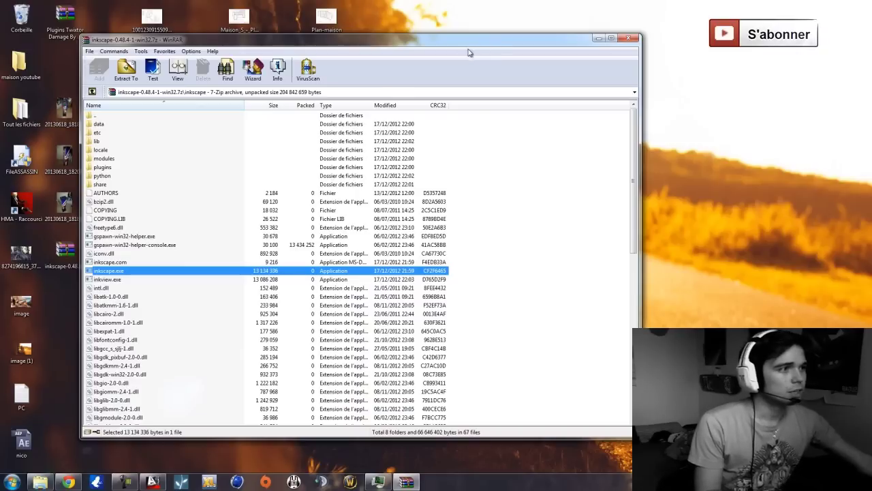
Minimize the archive window and maximize the new Inkscape window
drag(466, 43, 524, 45)
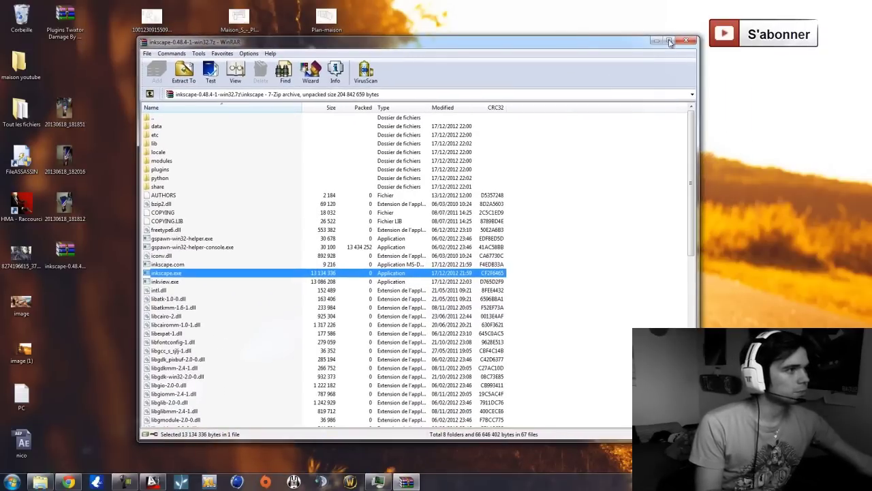
click(670, 42)
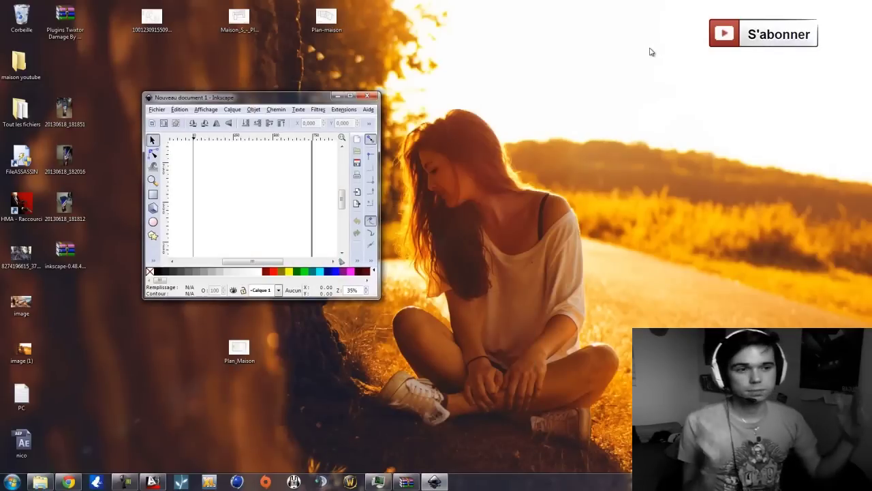
drag(322, 101, 346, 11)
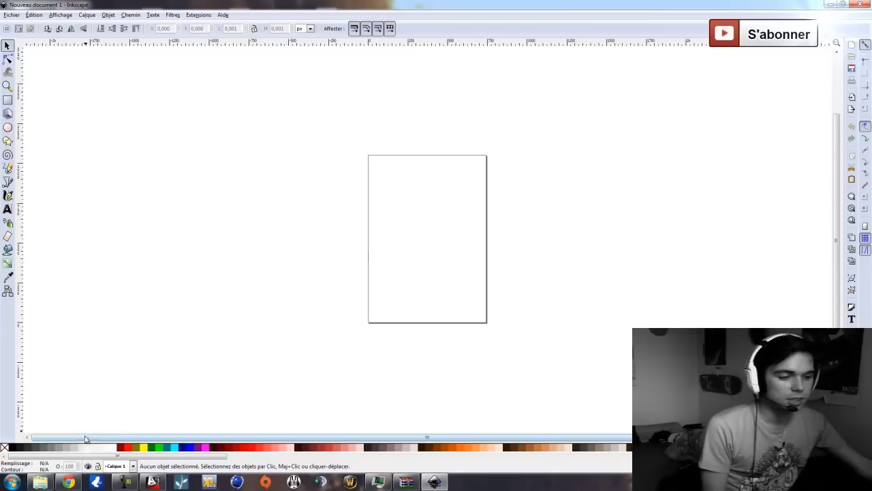
Switch to Chrome, maximize its window and open Google Images in a new tab
click(68, 482)
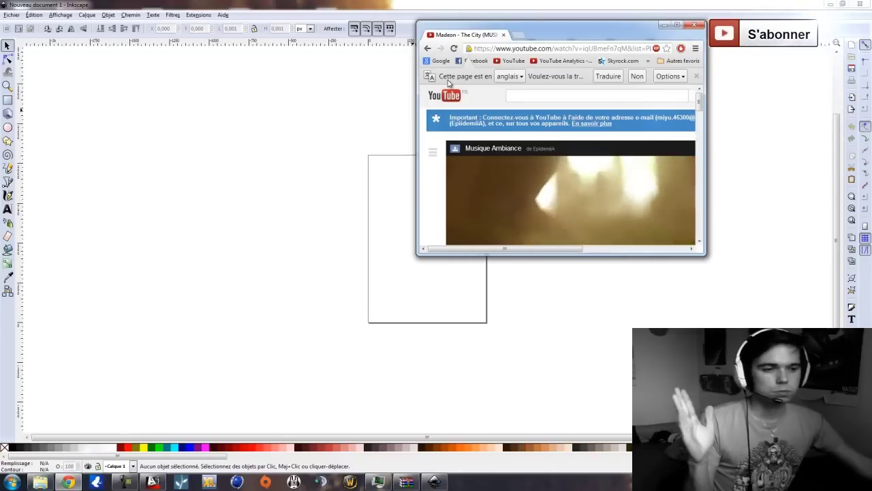
drag(607, 34, 387, 4)
double_click(388, 4)
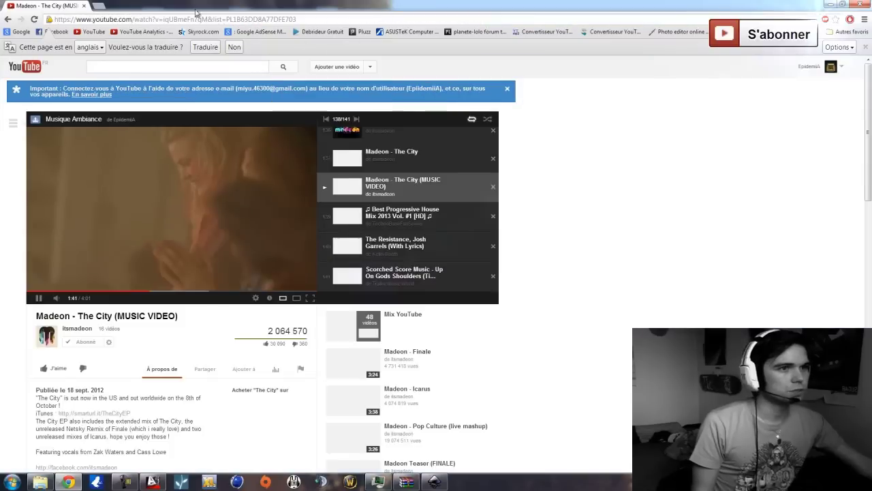
key(ctrl+t)
click(17, 32)
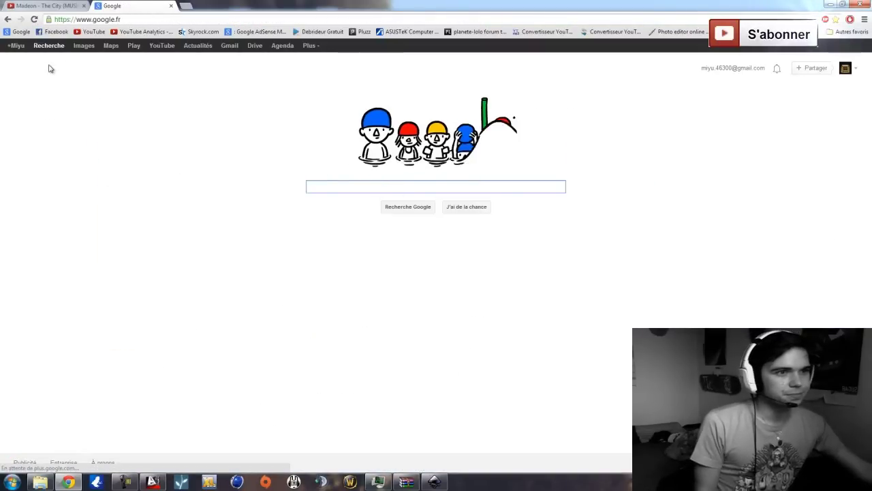
click(84, 45)
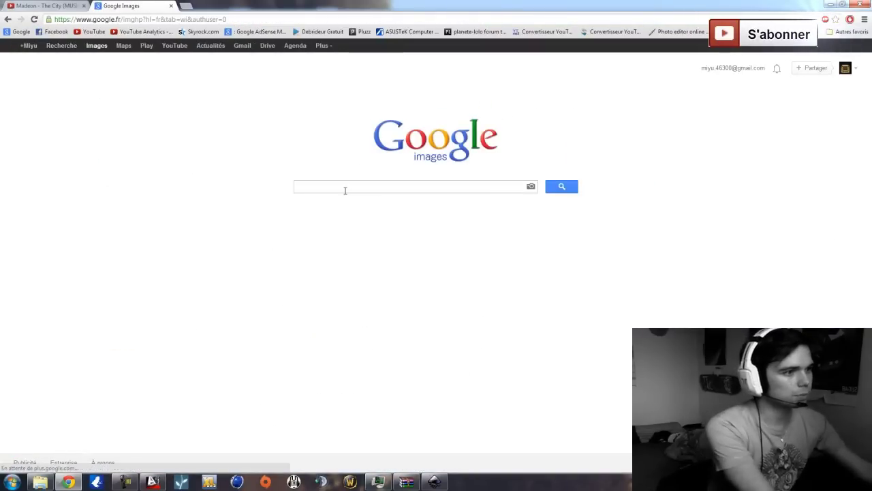
Search Google Images for "maison plan"
text(maison pla n)
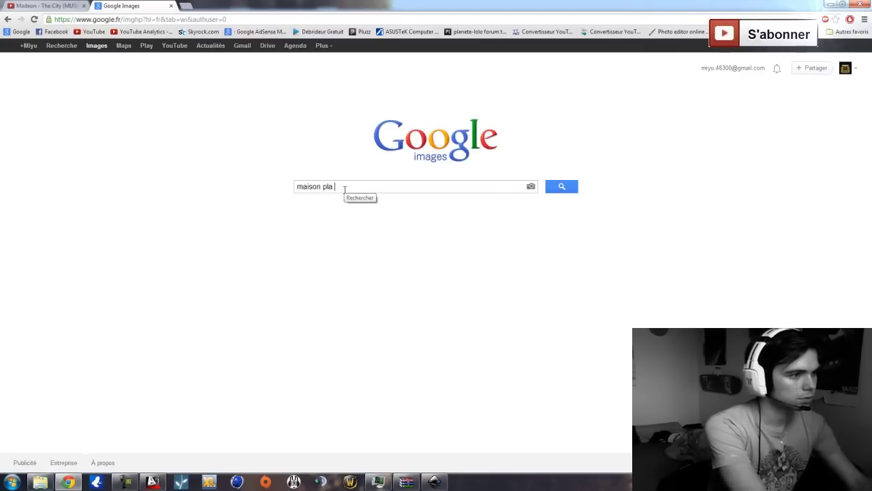
text(n)
key(Return)
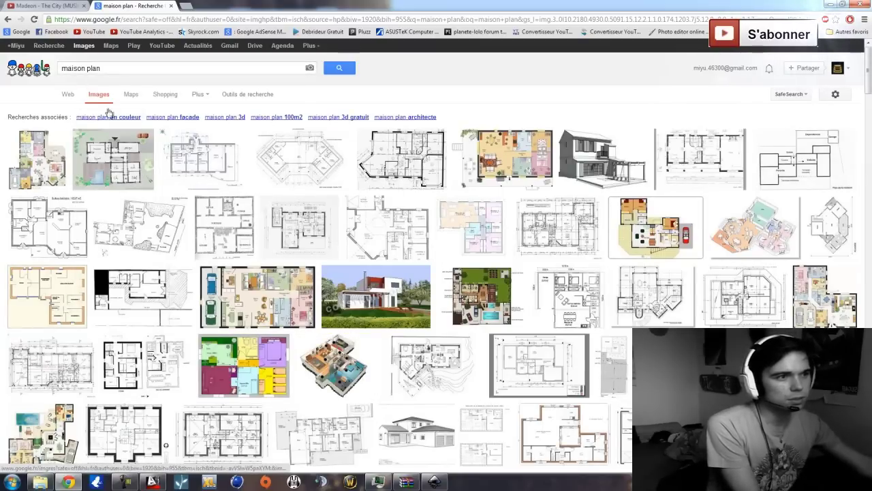
Filter the image results to sizes larger than 1600 × 1200 (2 Mpx)
click(247, 94)
click(69, 112)
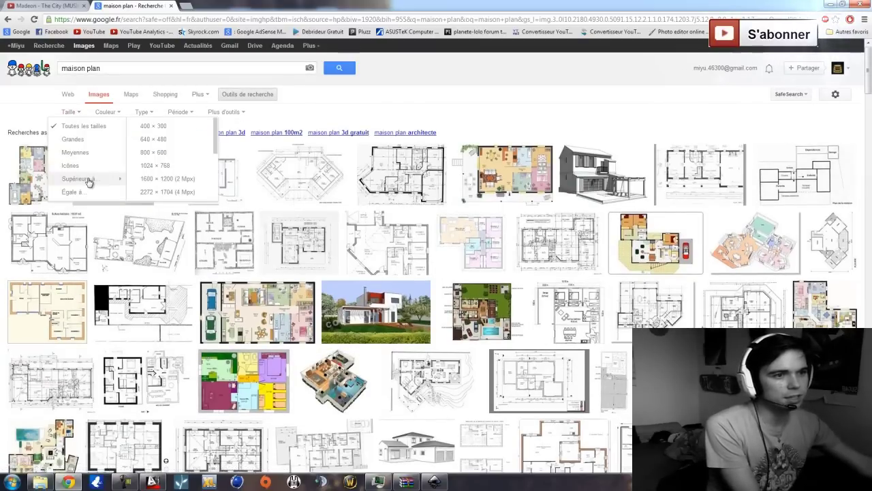
click(163, 178)
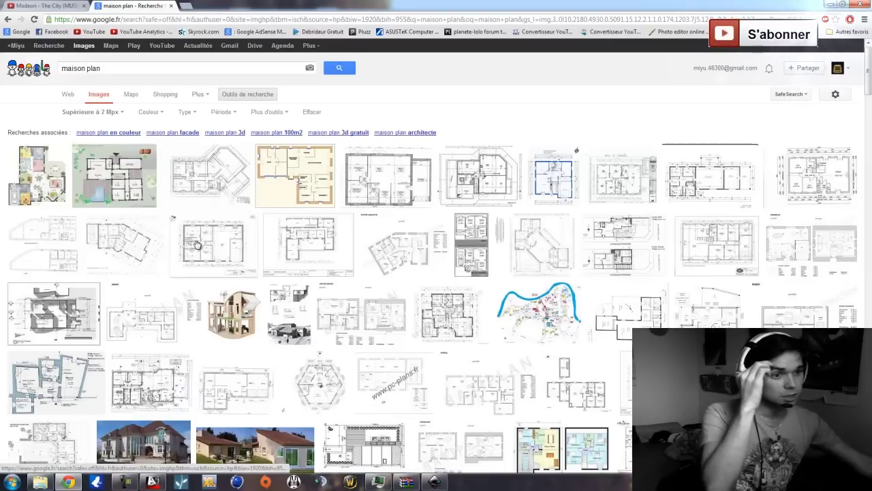
Leave the browser, embed the Plan_Maison image from the desktop into the new Inkscape document and maximize its window
mouse_move(190, 251)
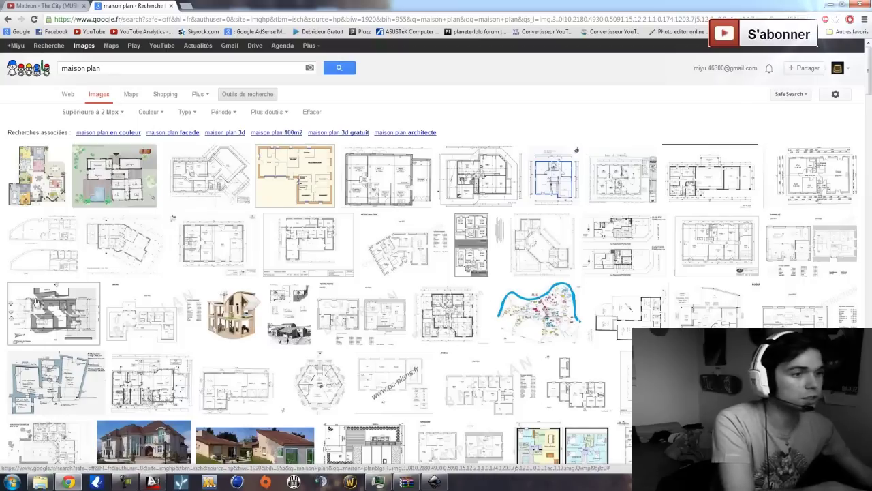
mouse_move(126, 252)
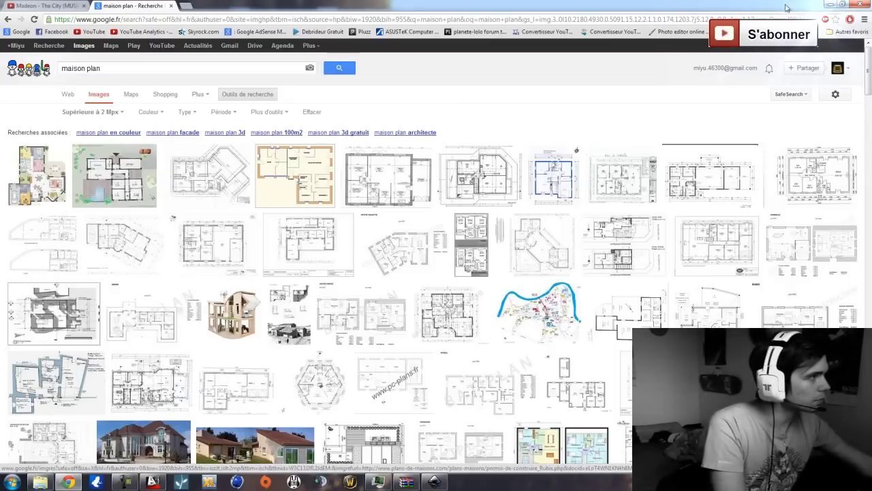
click(828, 5)
drag(693, 4, 518, 106)
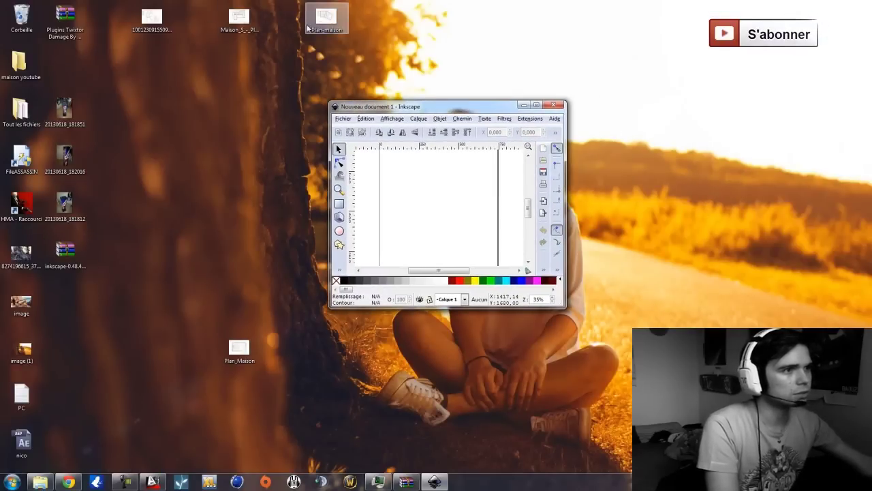
drag(238, 348, 398, 180)
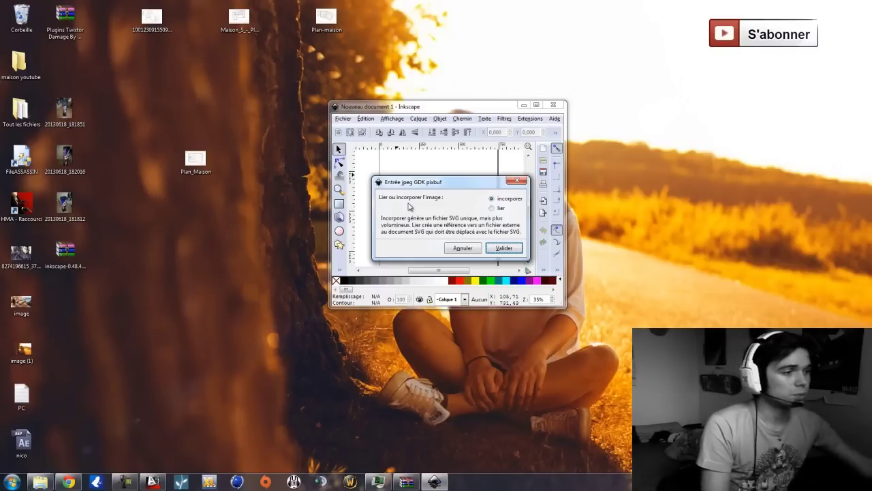
click(501, 249)
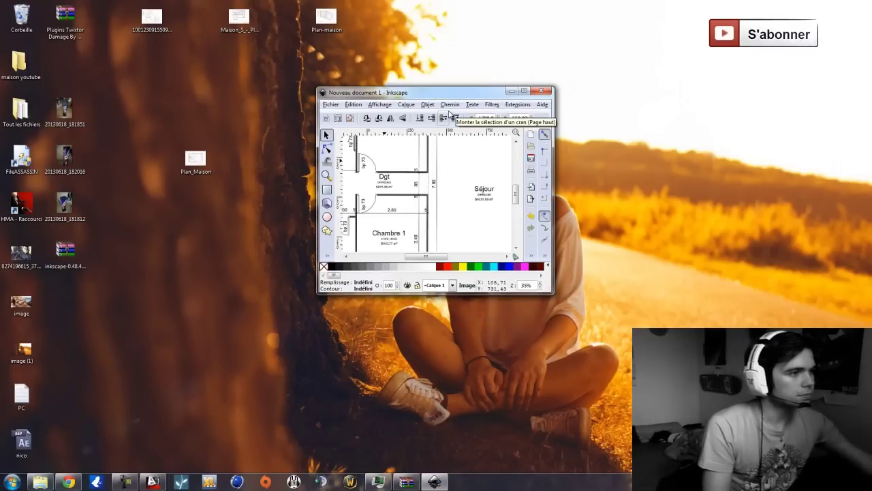
drag(462, 96, 392, 1)
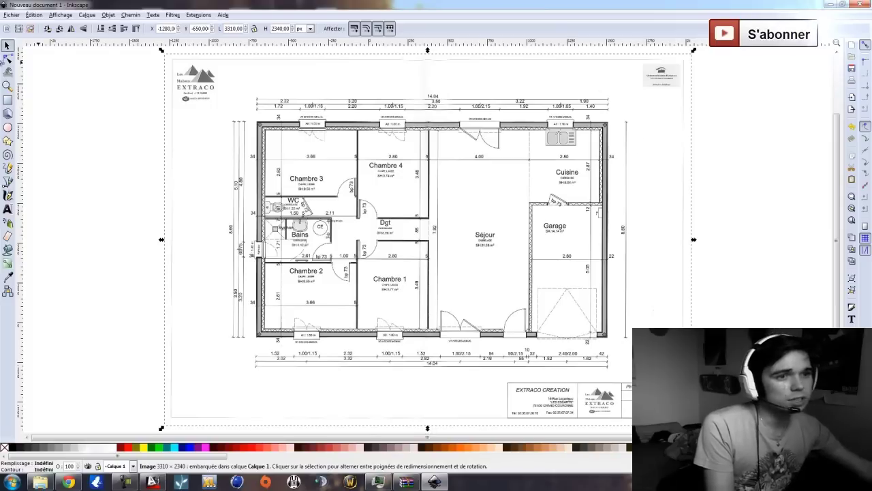
Draw a rectangle over the margin and dimensions left of the house plan and resize it to about 650 × 2338 px
click(8, 100)
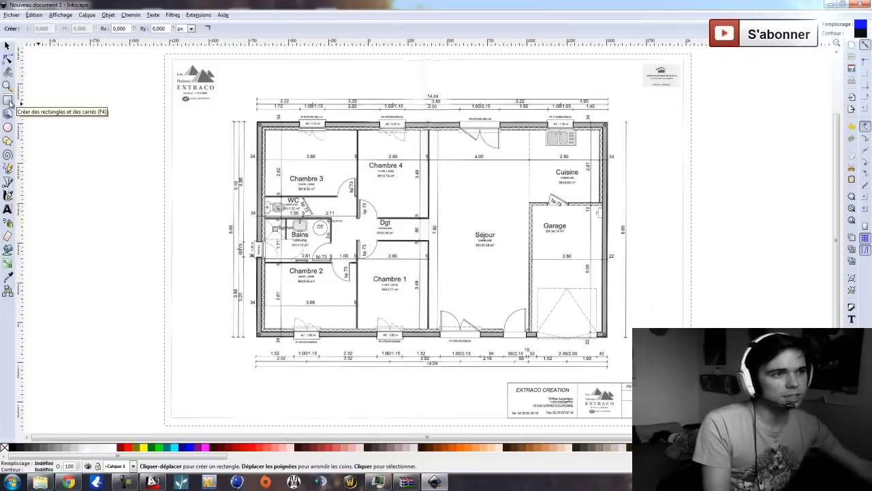
drag(220, 130, 144, 51)
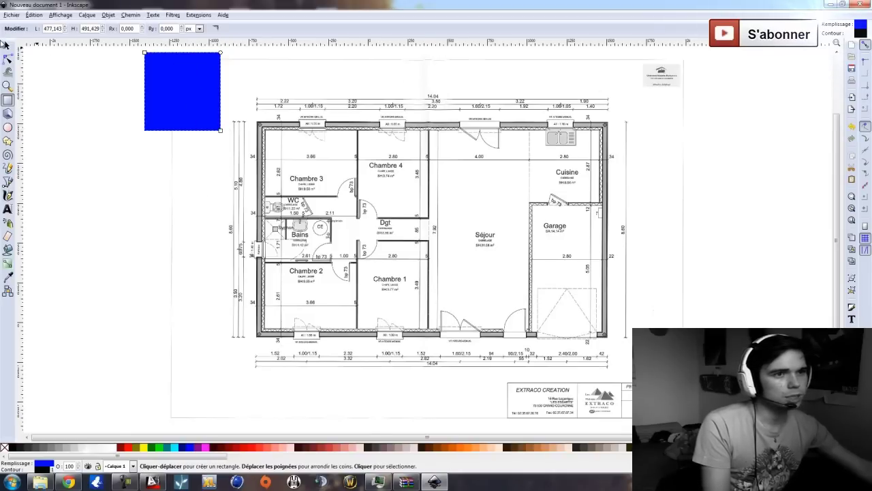
click(6, 44)
drag(220, 130, 206, 428)
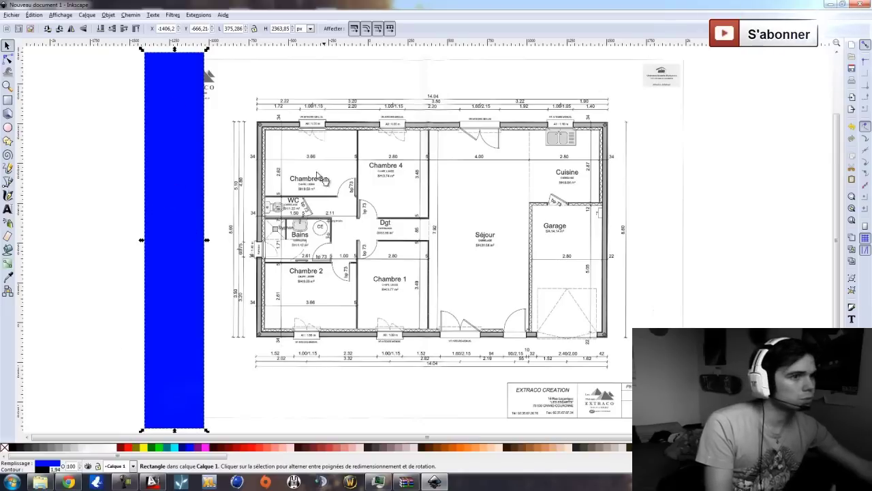
drag(207, 50, 250, 60)
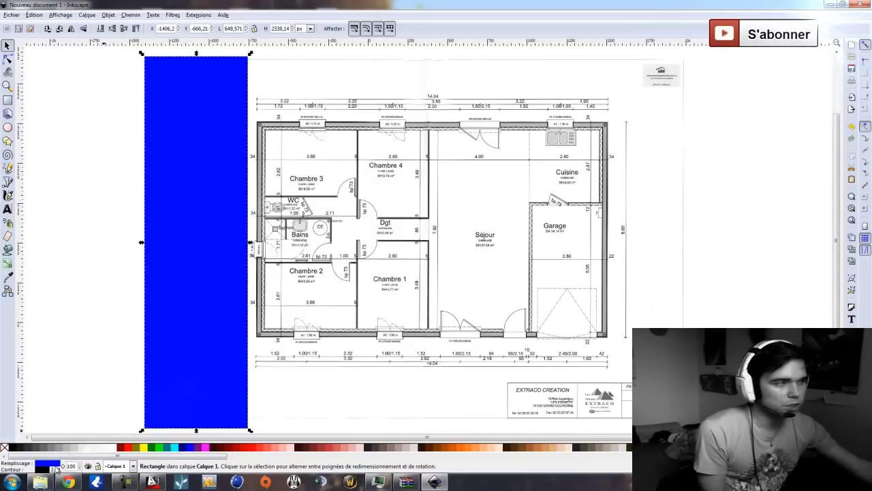
Give the rectangle beside the plan a solid white fill and a fully transparent outline
click(101, 379)
key(ctrl+shift+f)
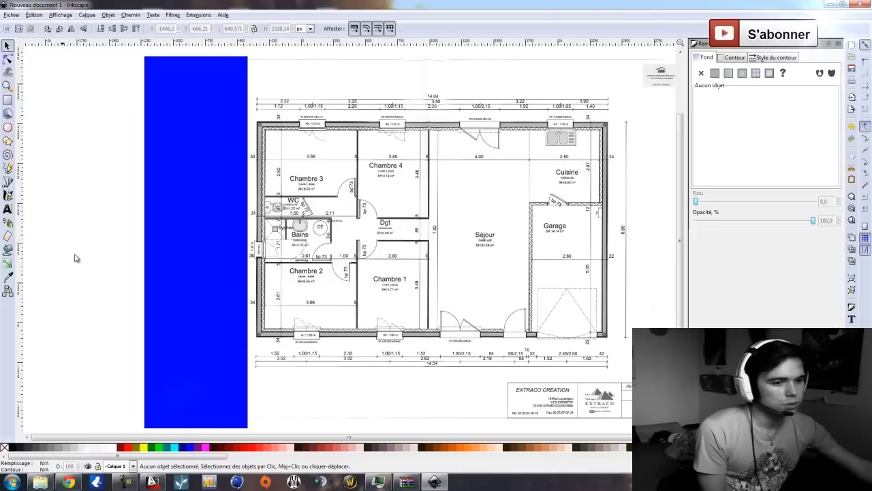
click(163, 356)
click(113, 450)
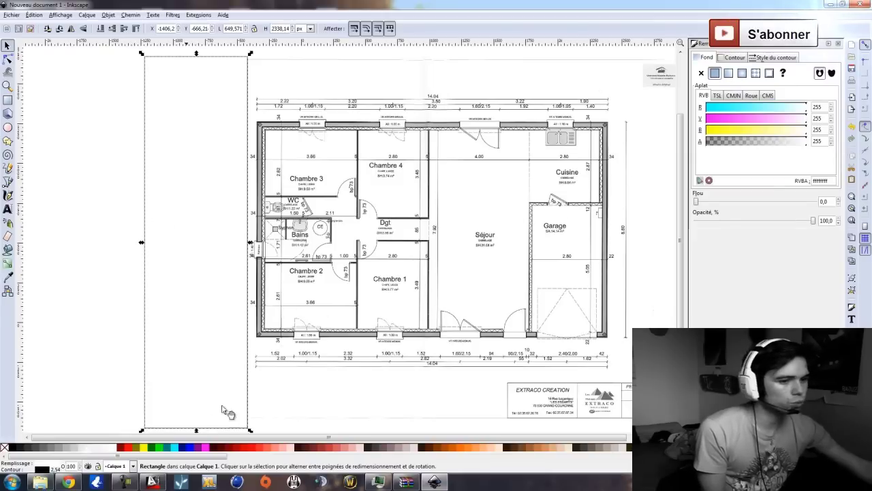
click(42, 469)
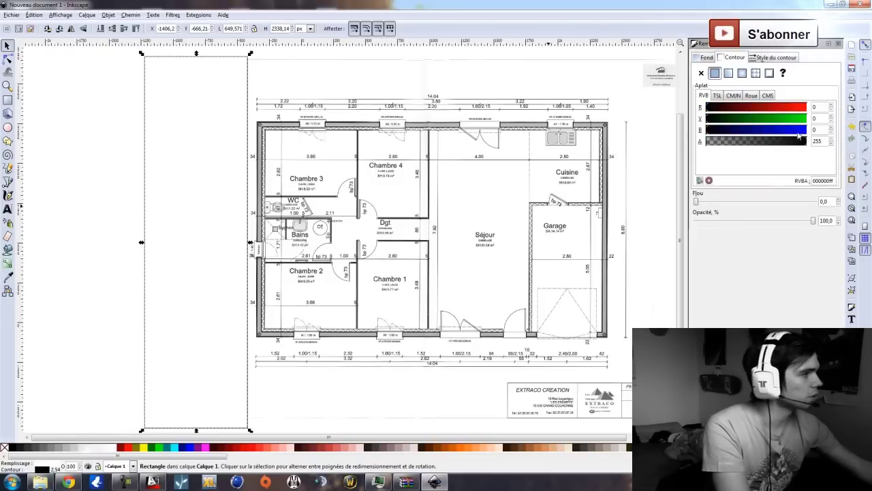
mouse_move(730, 147)
mouse_down()
mouse_move(695, 146)
mouse_move(783, 139)
mouse_up()
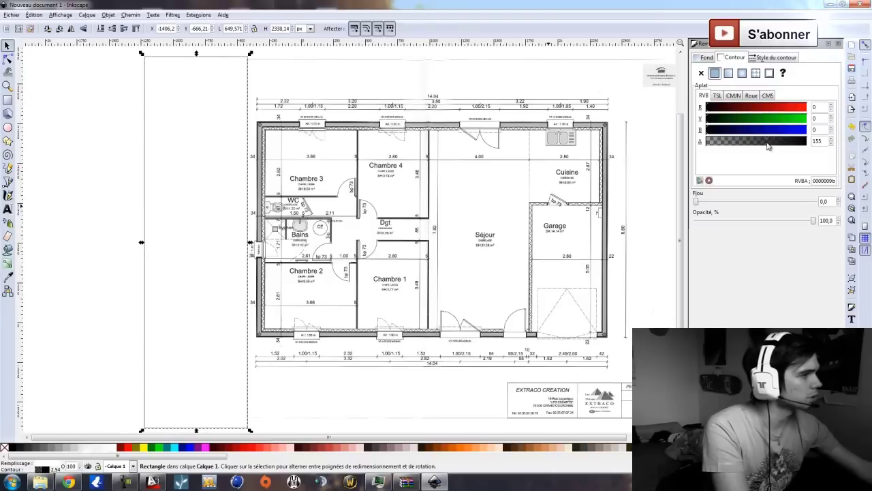
click(111, 200)
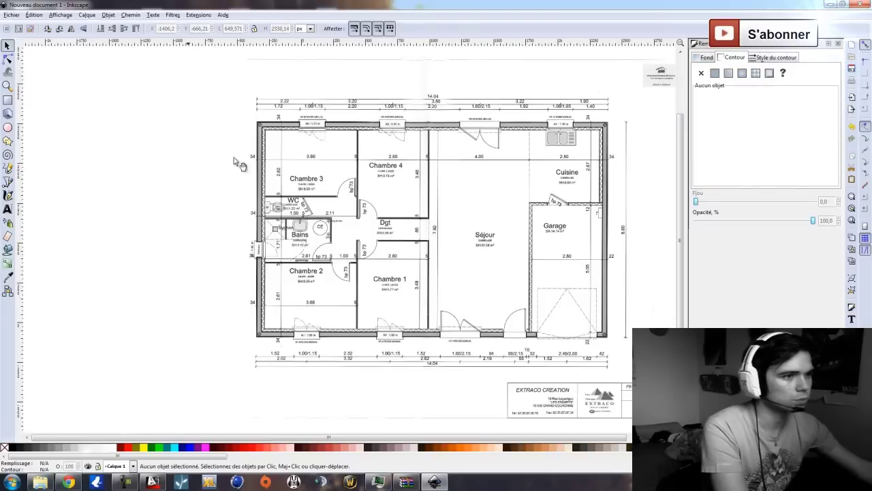
Cover the dimension lines above and below the plan with white rectangles, extending the lower one to about 3050 × 541 px
click(7, 101)
mouse_move(235, 55)
mouse_down()
mouse_move(657, 86)
mouse_move(696, 99)
mouse_move(665, 116)
mouse_move(686, 116)
mouse_up()
drag(226, 353, 706, 433)
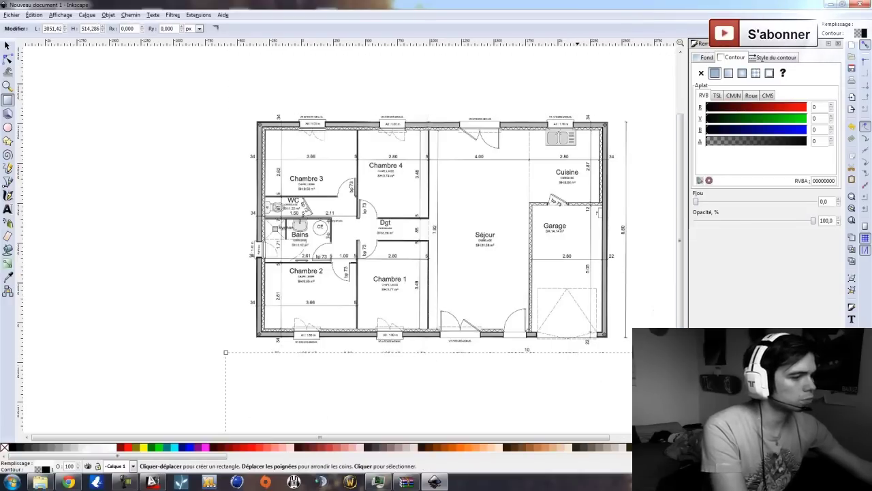
click(9, 46)
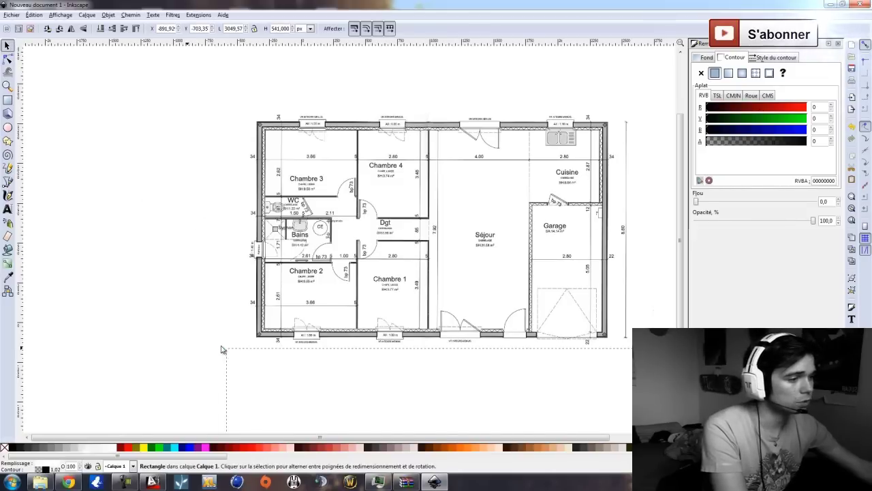
drag(222, 351, 223, 345)
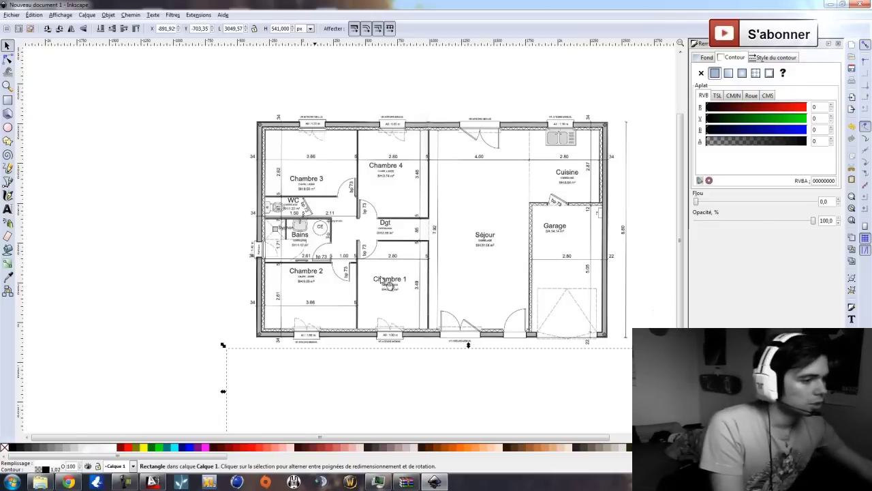
click(90, 239)
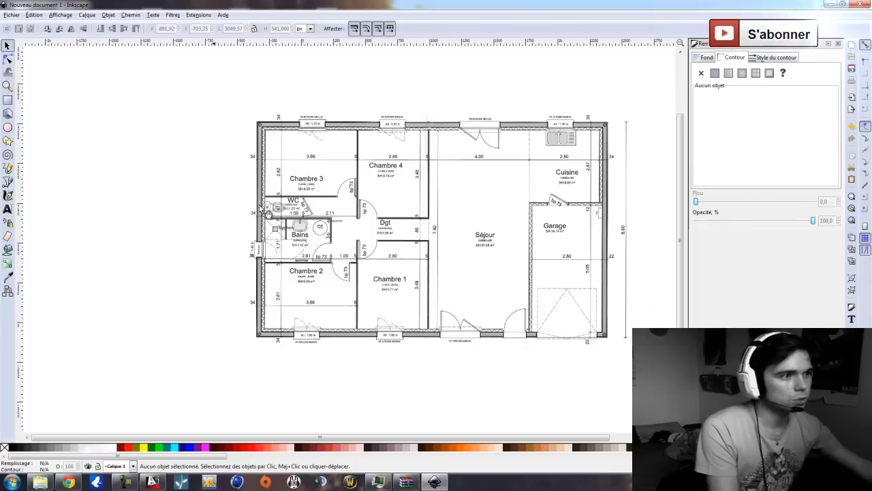
Lock the plan image's proportions and scale it down to about 3144 × 2223 px
click(422, 246)
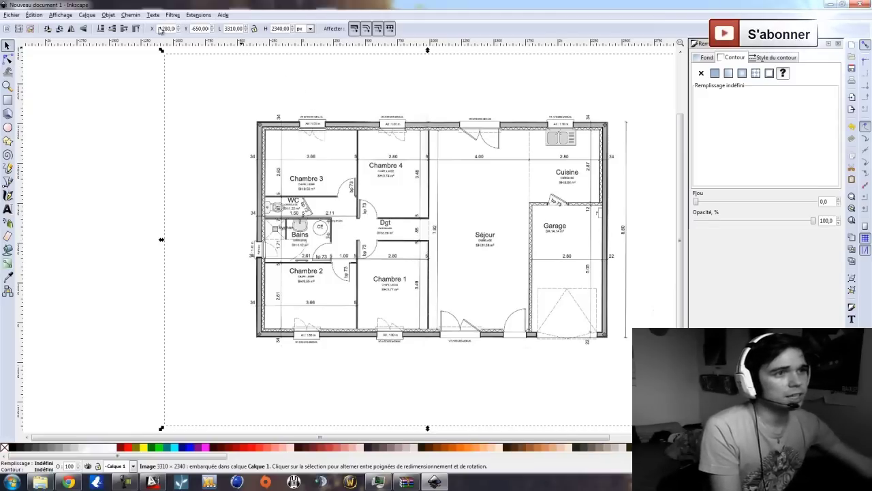
click(125, 15)
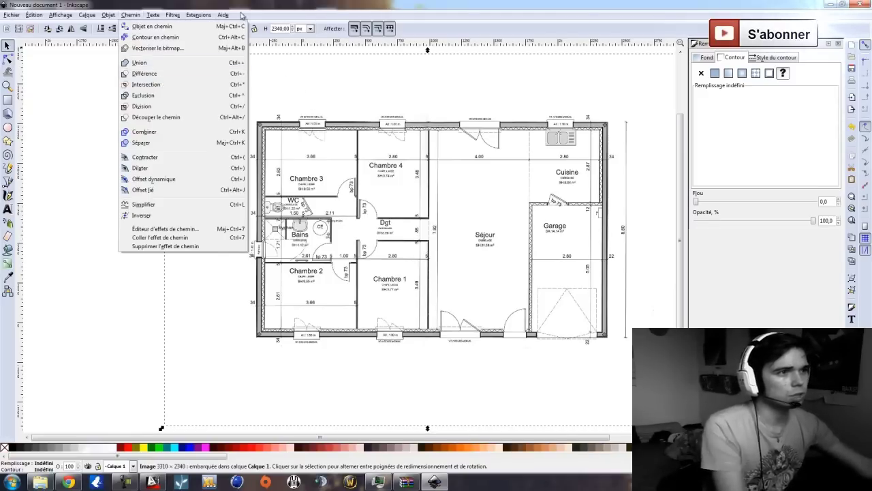
click(214, 25)
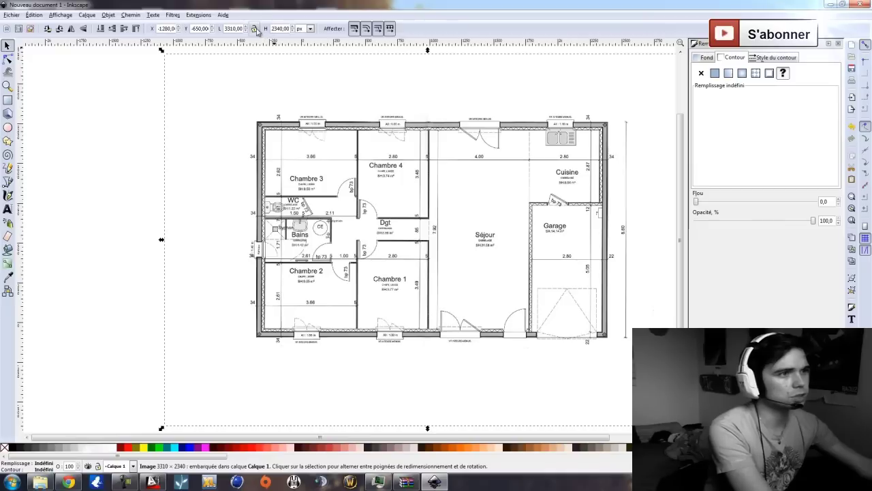
click(255, 29)
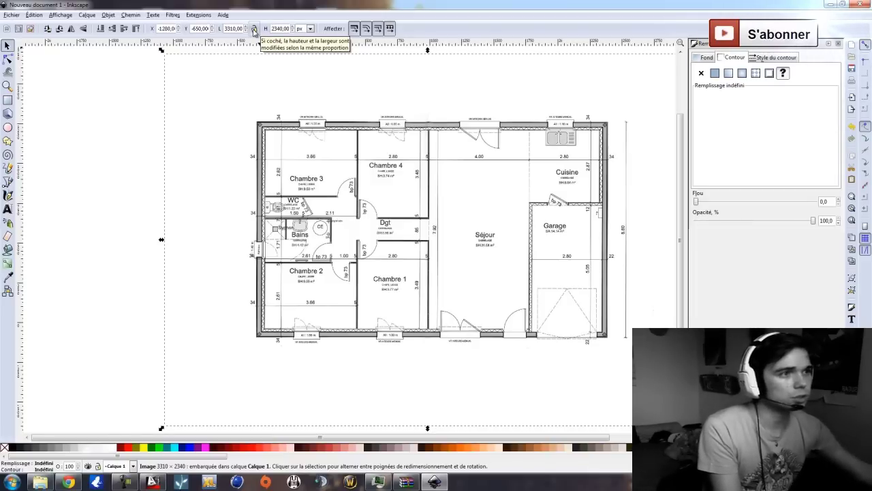
click(254, 32)
drag(160, 49, 106, 99)
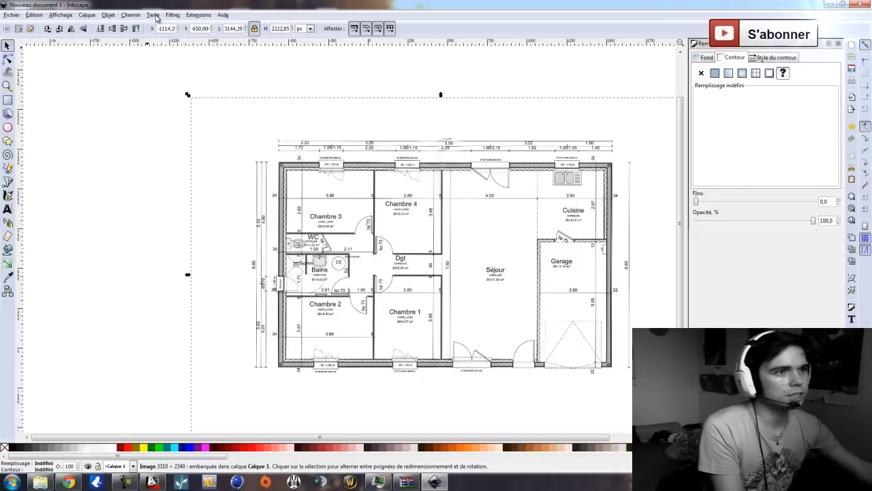
Trace the plan image into a vector path using edge detection with a threshold of 0.300
click(131, 15)
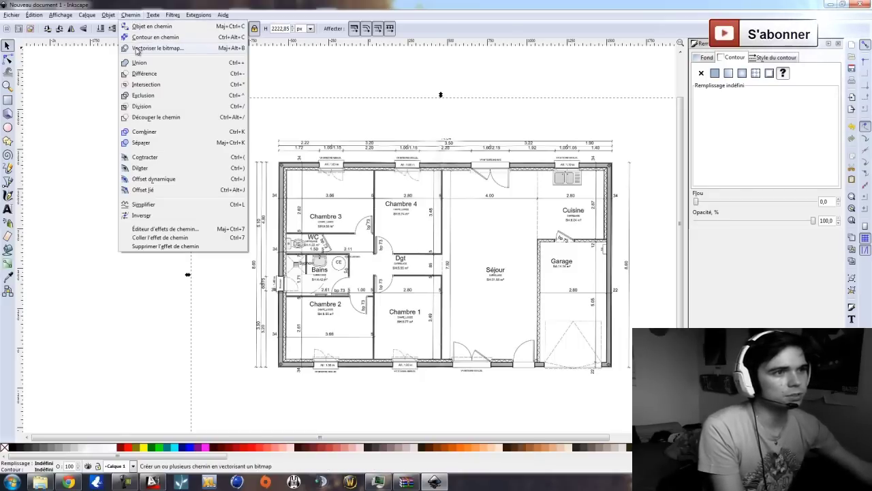
click(138, 49)
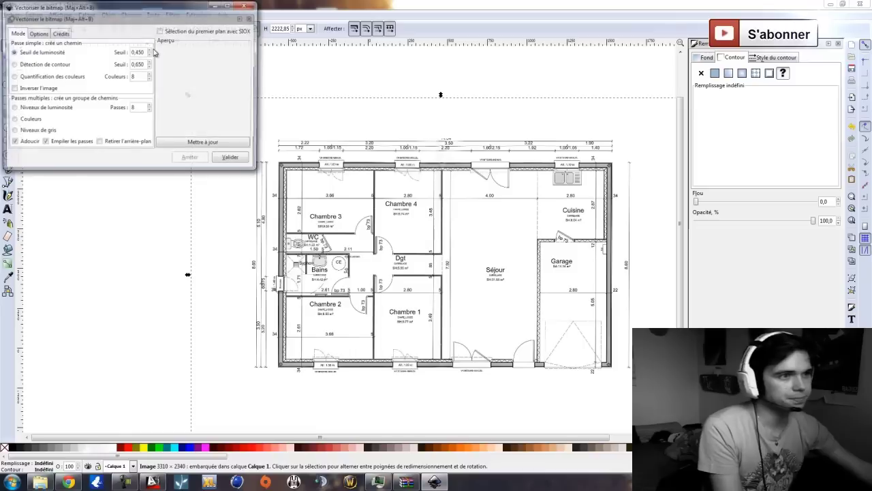
click(36, 64)
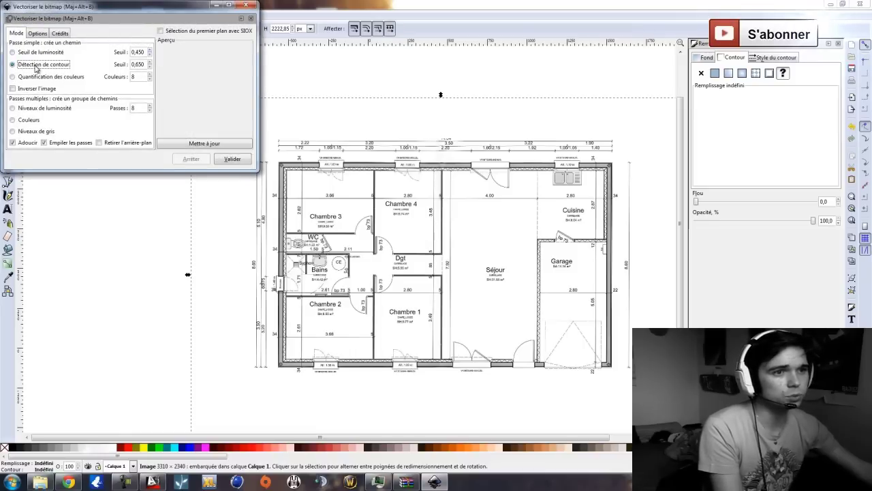
click(150, 68)
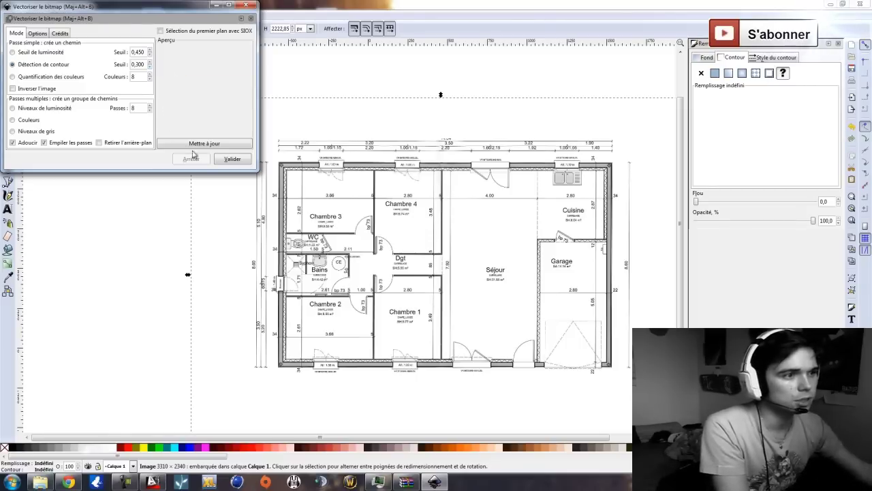
click(231, 160)
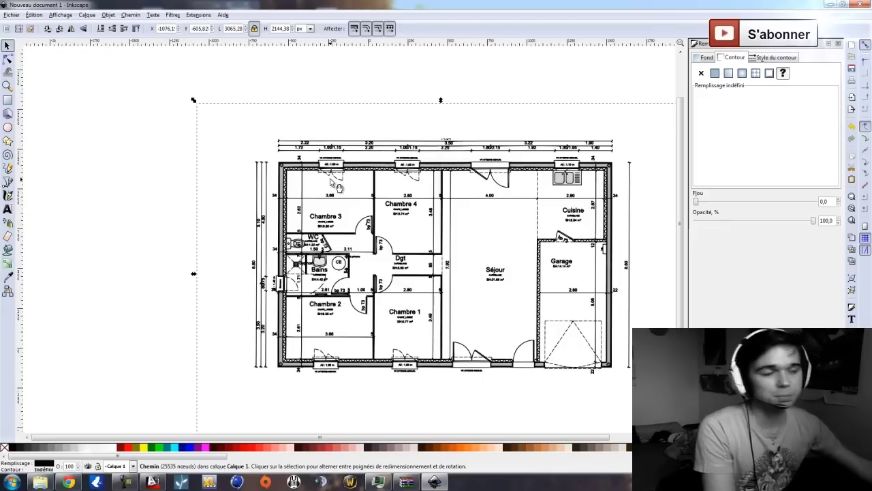
Move the traced plan to the left off the original bitmap, and delete the original image
mouse_move(319, 189)
mouse_down()
mouse_move(273, 199)
mouse_move(150, 200)
mouse_up()
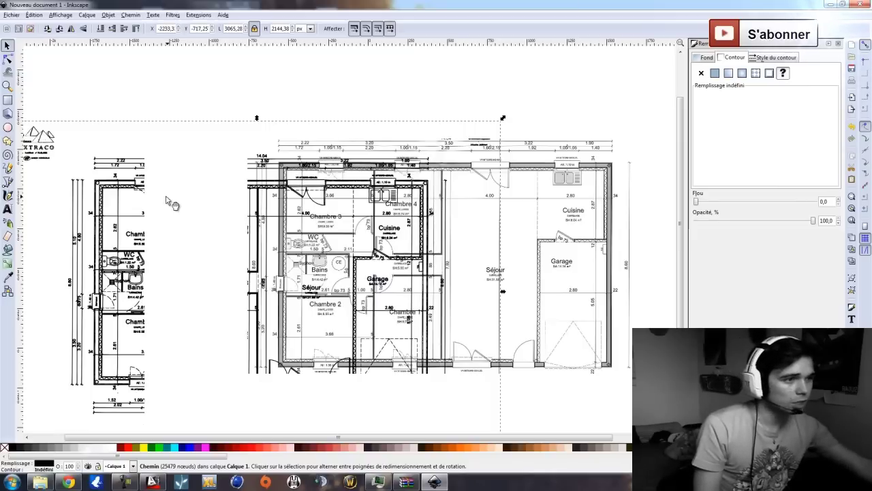
click(551, 230)
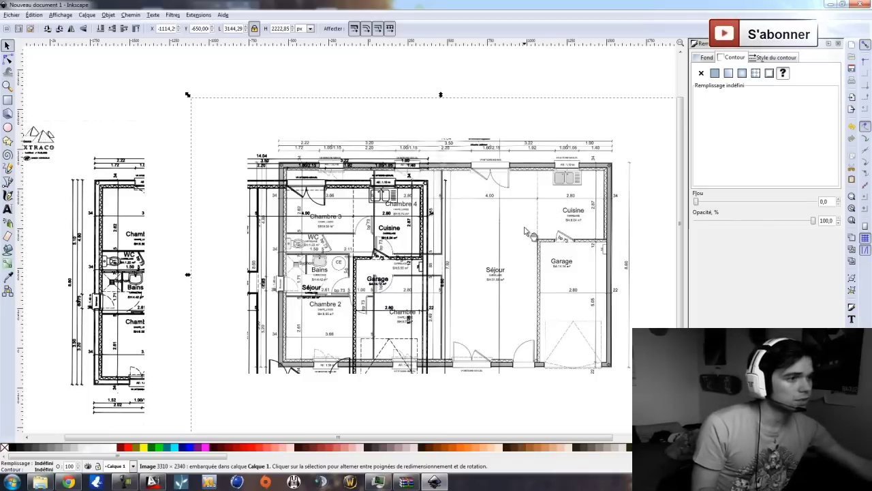
drag(539, 220, 541, 217)
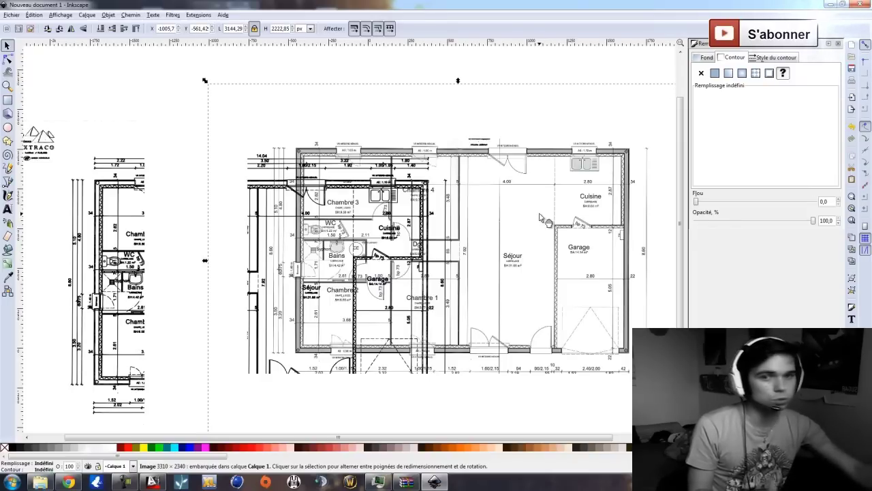
key(Delete)
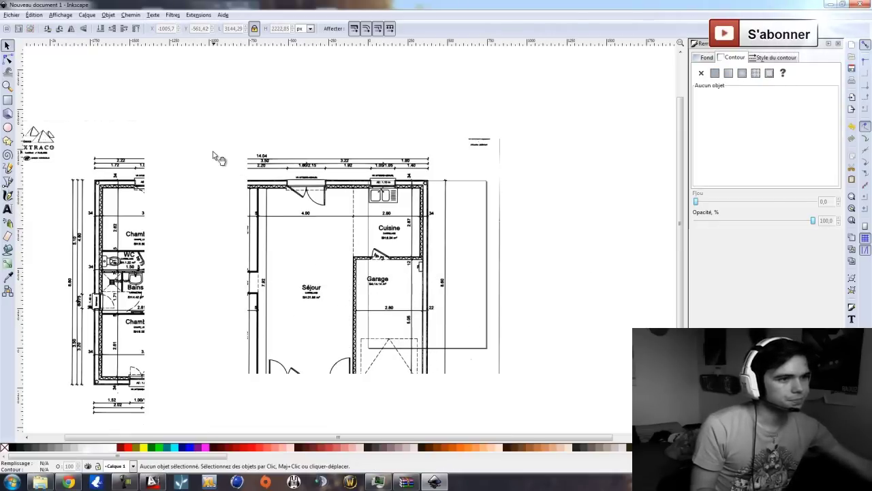
Delete the tall white masking rectangle covering the traced plan and close the Trace Bitmap dialog
drag(230, 121, 232, 115)
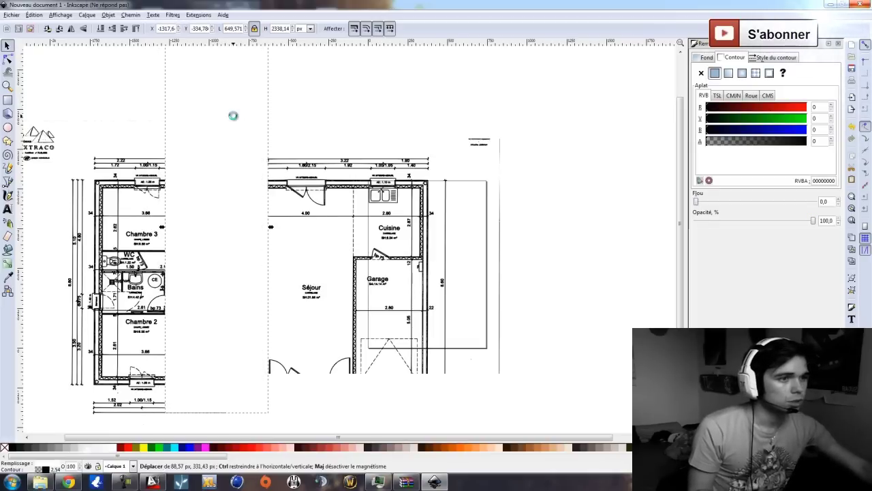
key(shift+alt+b)
key(Delete)
click(246, 7)
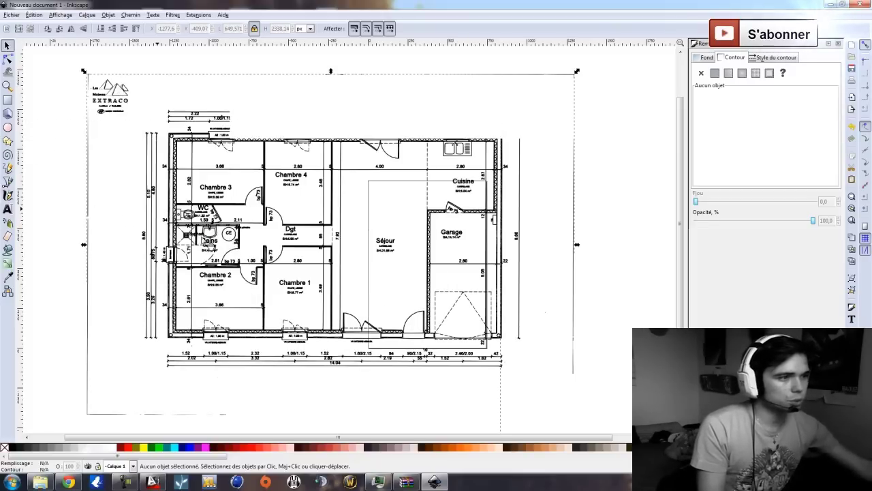
Save the traced plan as an AutoCAD DXF R14 file named "maison youtube"
click(223, 240)
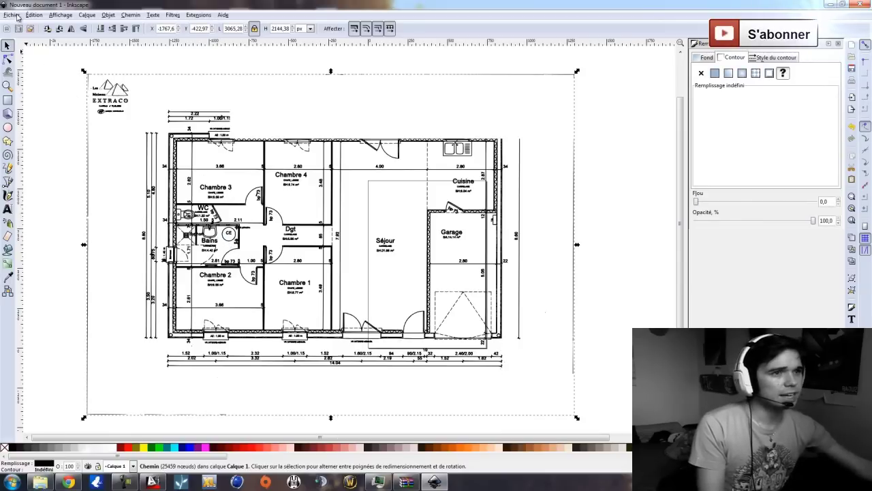
click(13, 14)
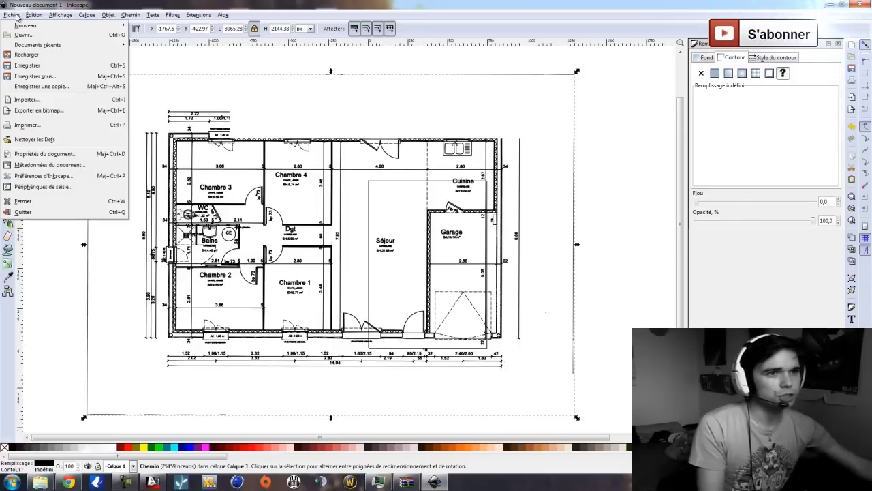
click(31, 76)
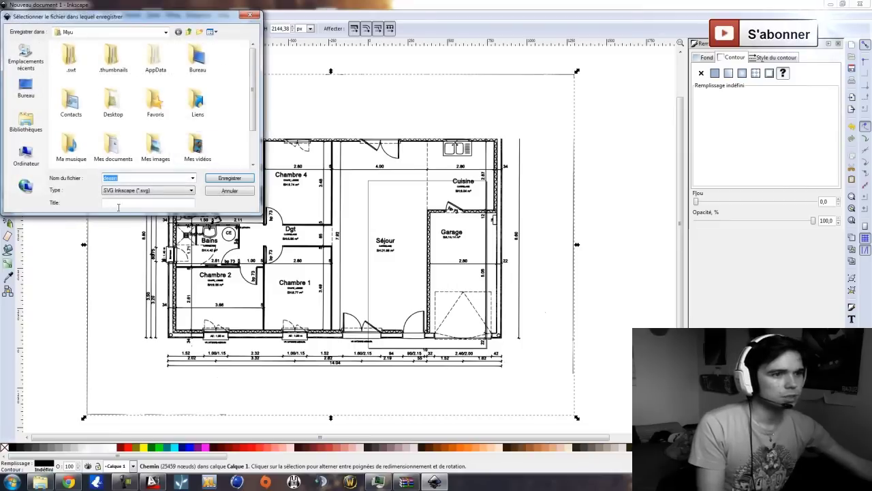
click(130, 192)
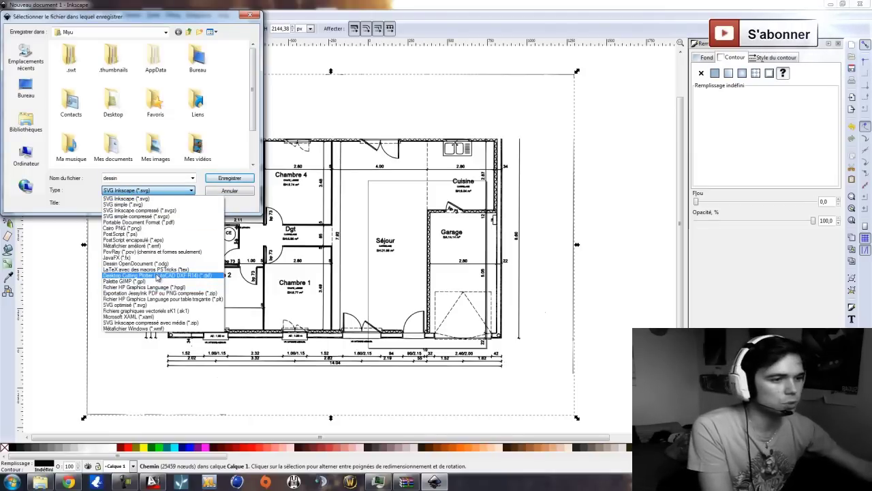
click(158, 276)
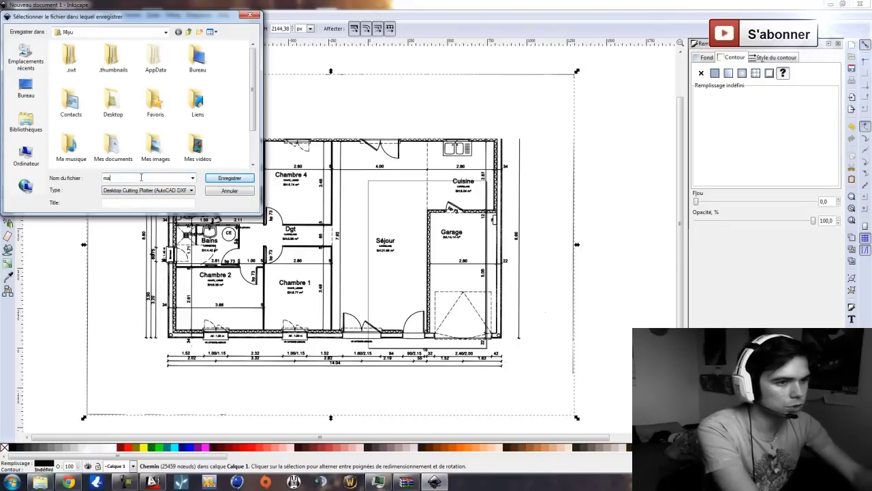
text(tube)
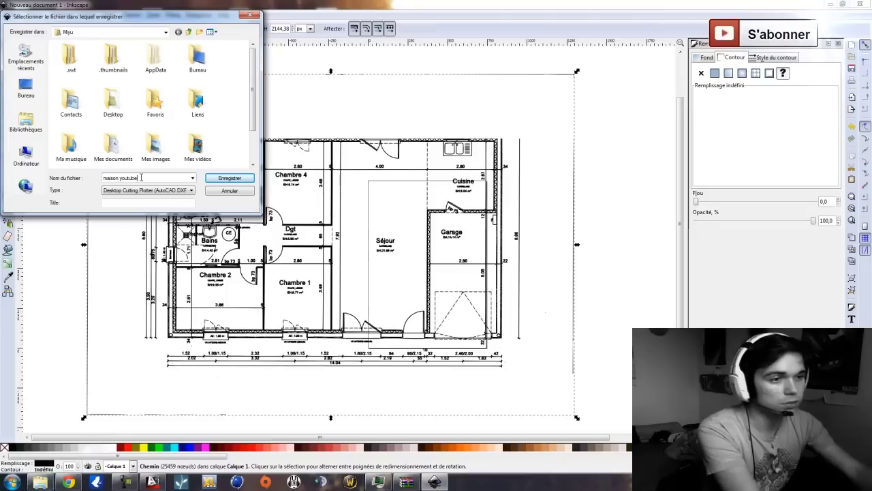
click(216, 181)
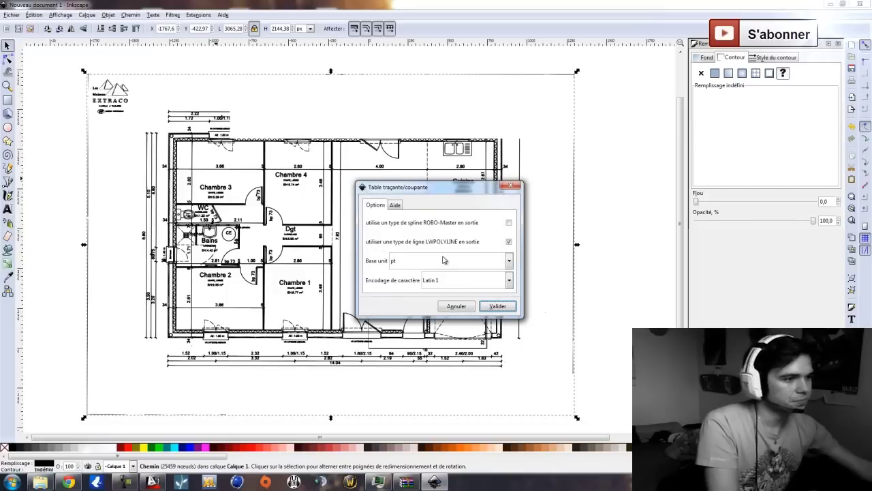
Set the DXF export's base unit to m and character encoding to UTF 8, and confirm the export
click(406, 266)
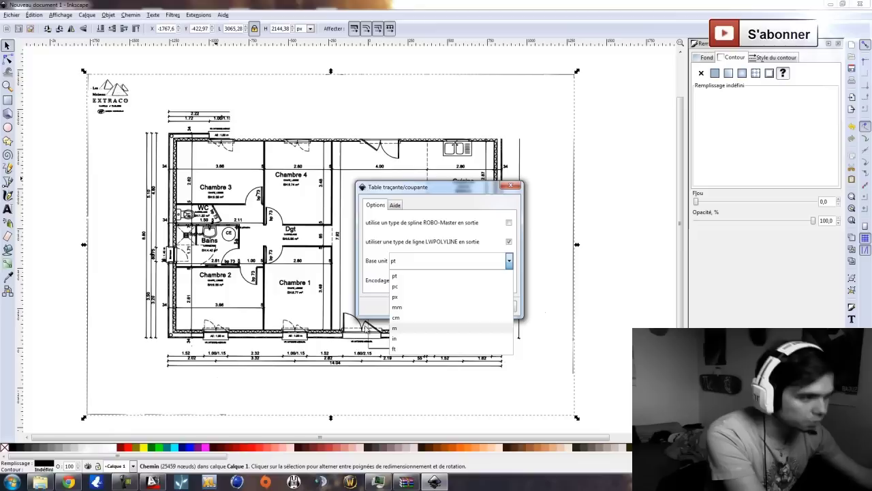
click(407, 329)
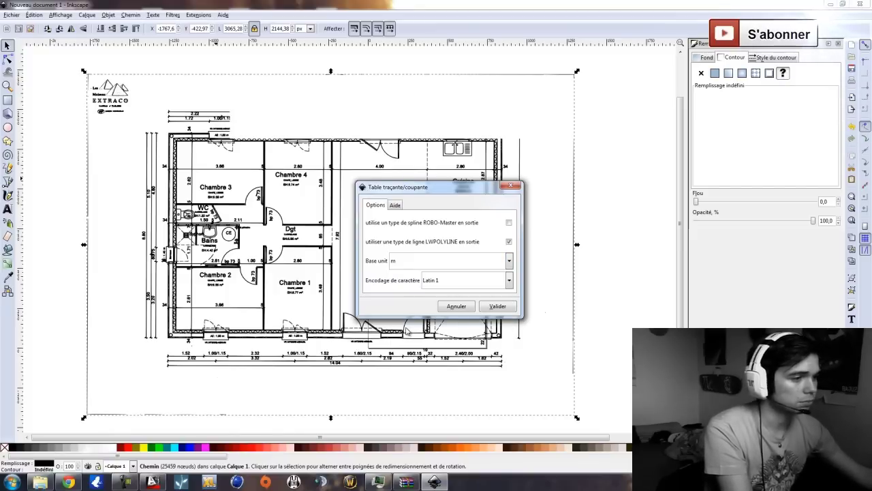
click(463, 286)
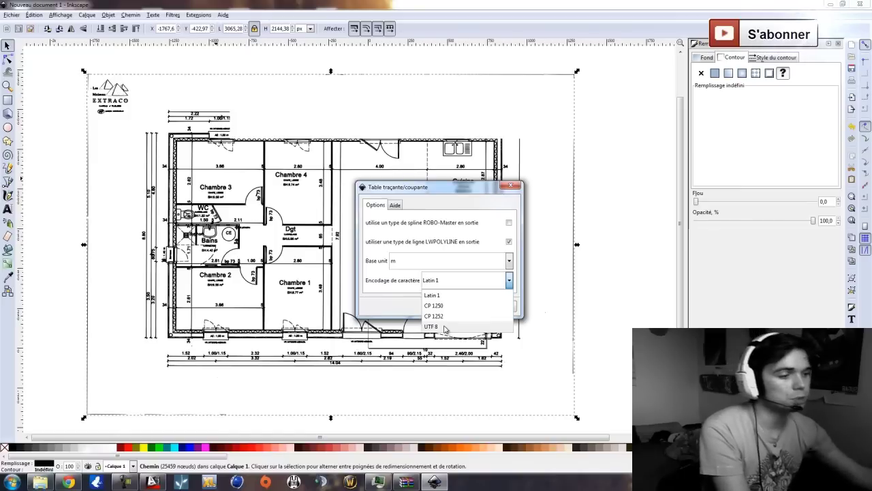
click(431, 326)
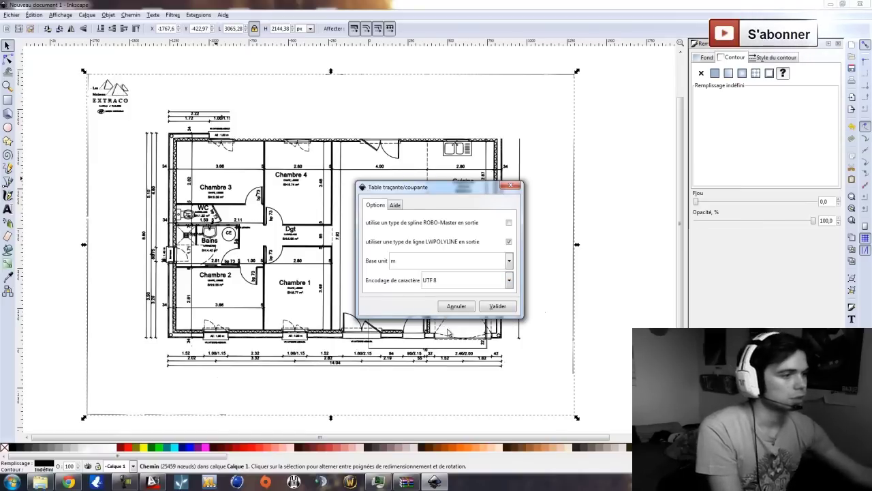
click(498, 307)
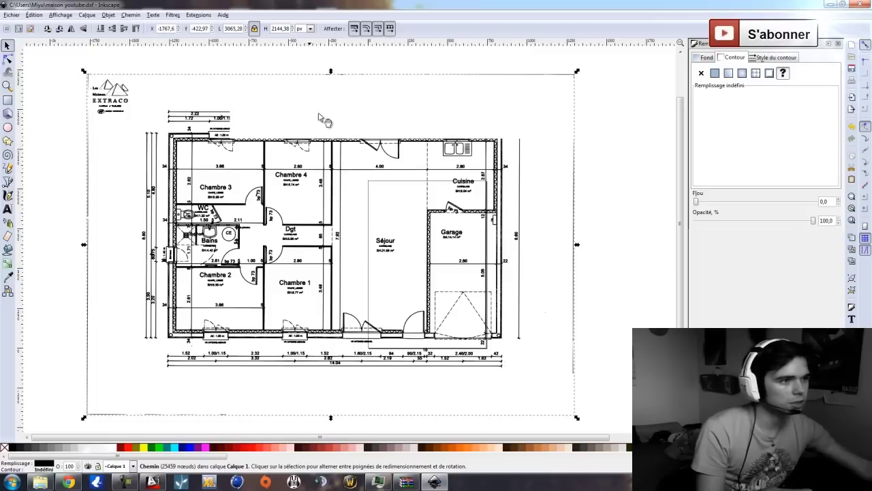
Check the desktop, the save location and the Documents library for the exported DXF file, and return to Inkscape
double_click(461, 5)
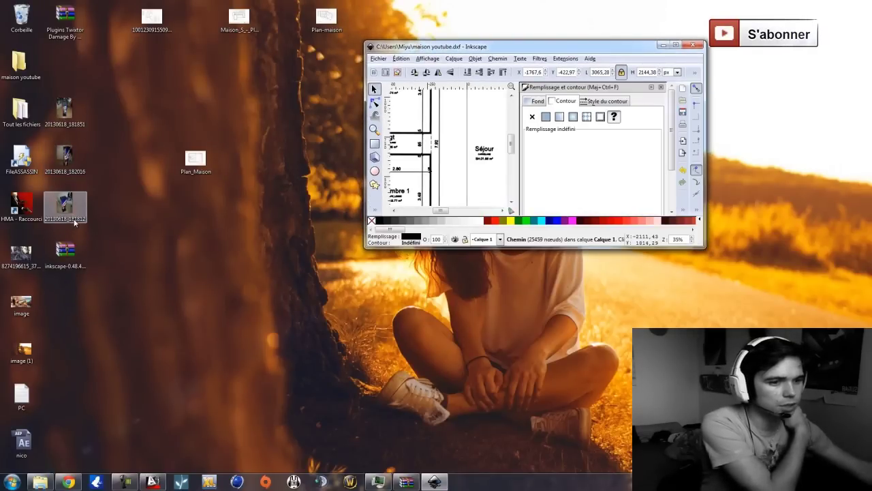
double_click(453, 46)
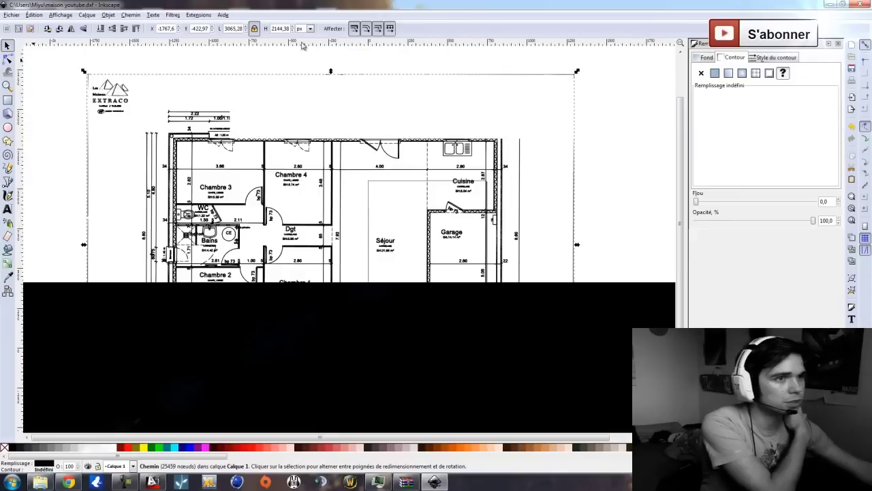
click(11, 16)
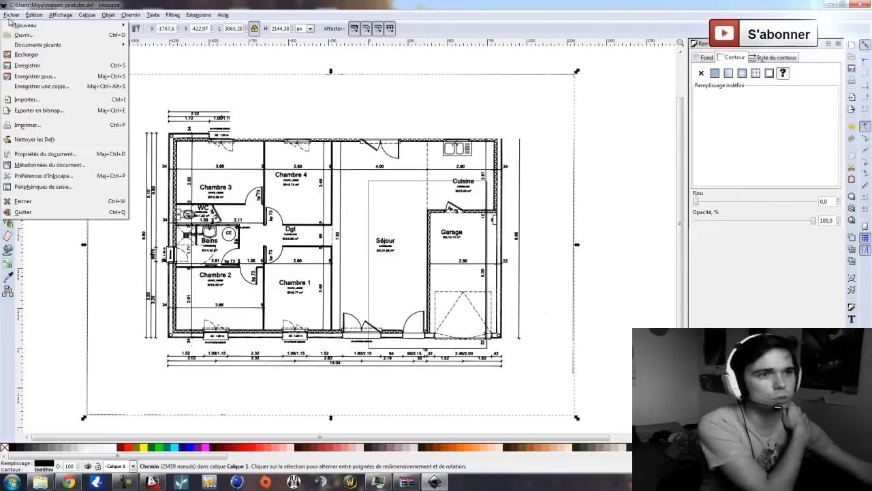
click(30, 77)
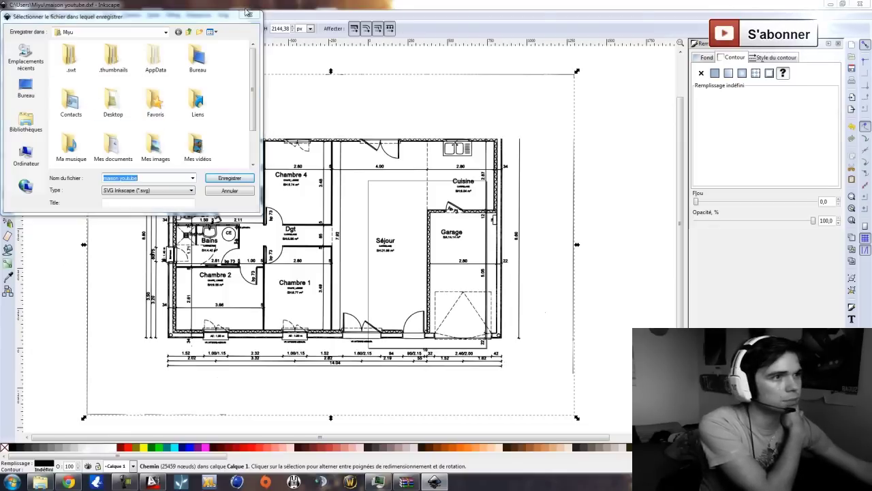
key(Escape)
click(831, 7)
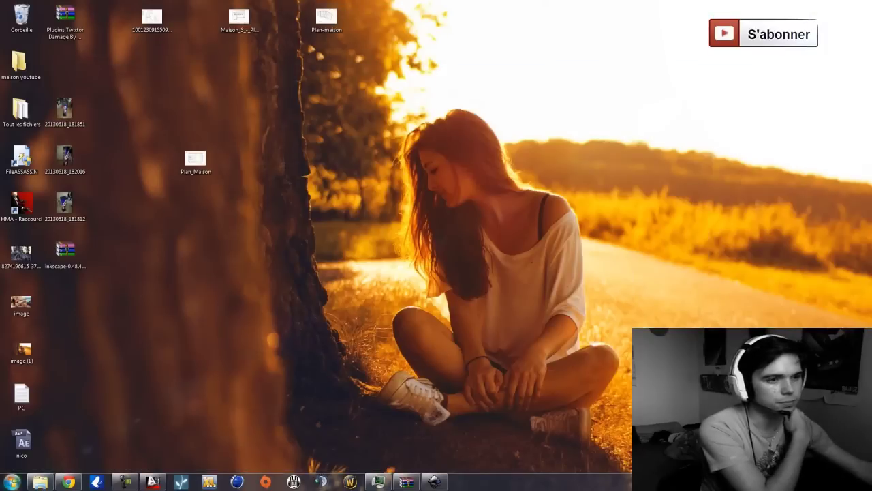
click(12, 481)
click(164, 282)
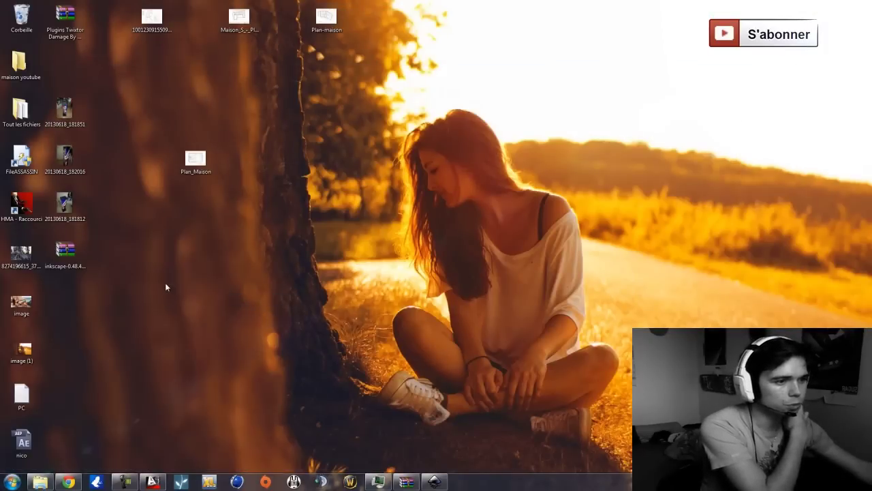
double_click(475, 144)
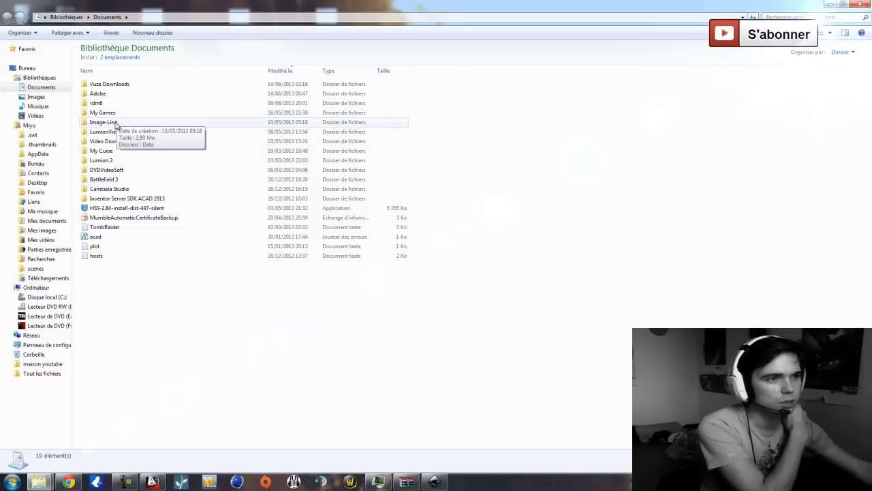
click(865, 4)
key(super)
click(298, 293)
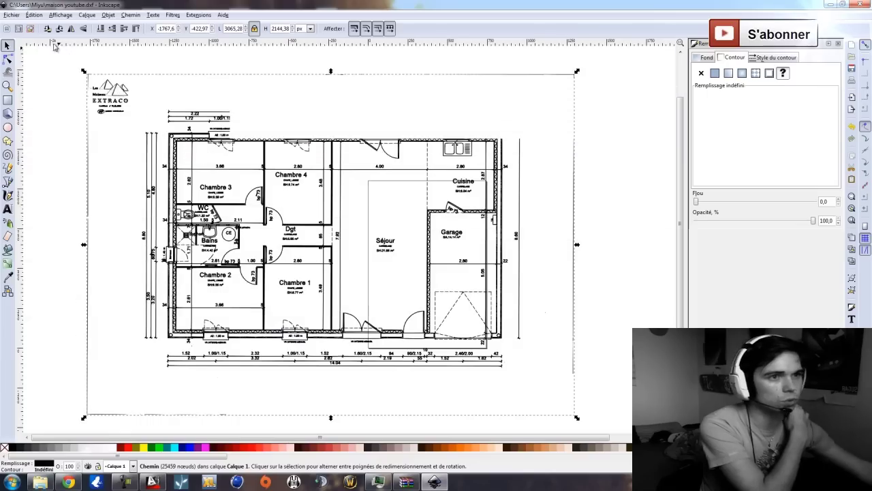
Save the plan to the desktop as the AutoCAD DXF file "maison youtube", keeping base unit m and UTF 8 encoding
click(12, 15)
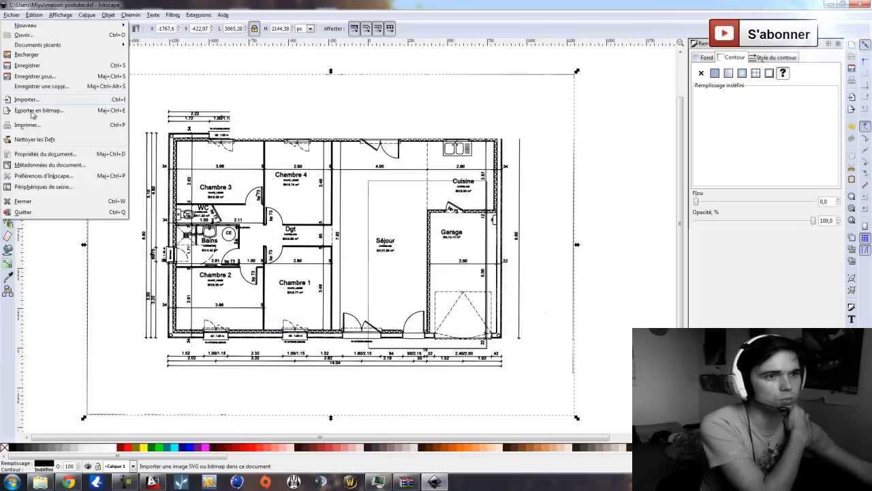
click(34, 76)
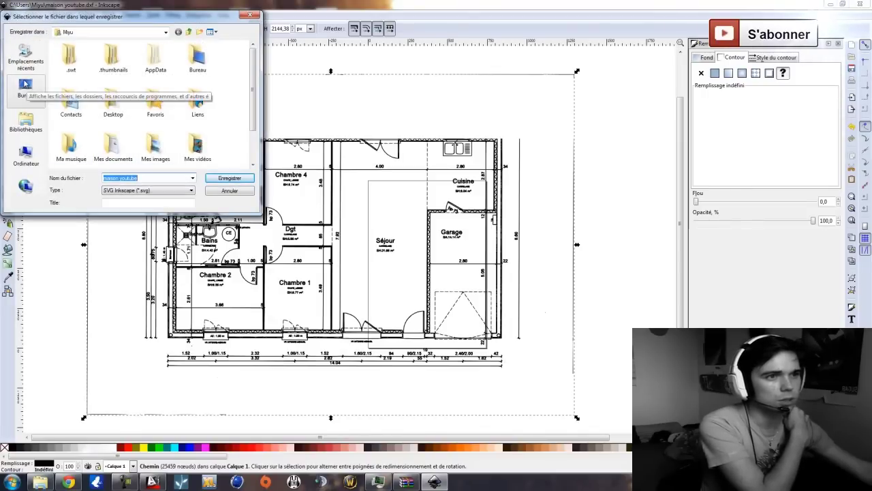
click(25, 84)
click(139, 192)
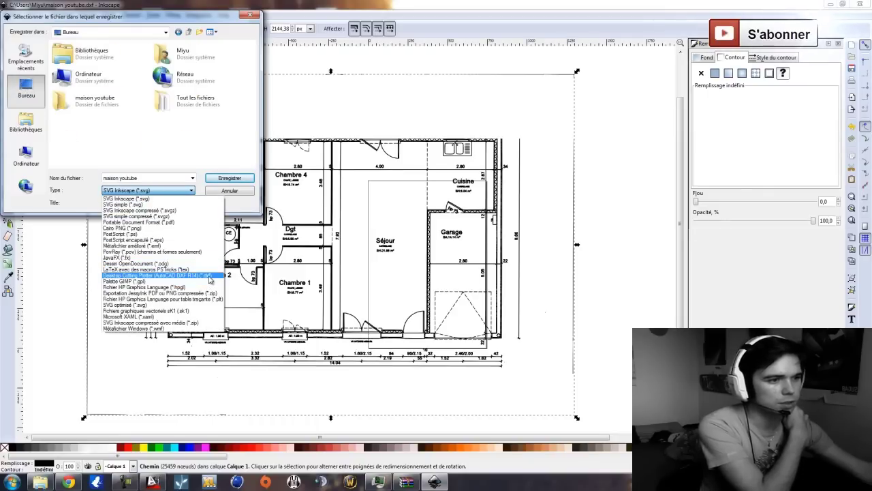
click(208, 275)
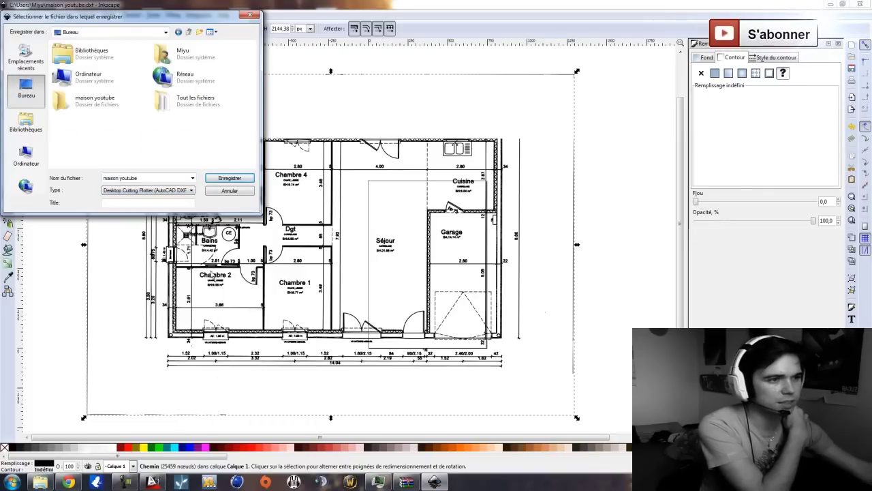
click(229, 178)
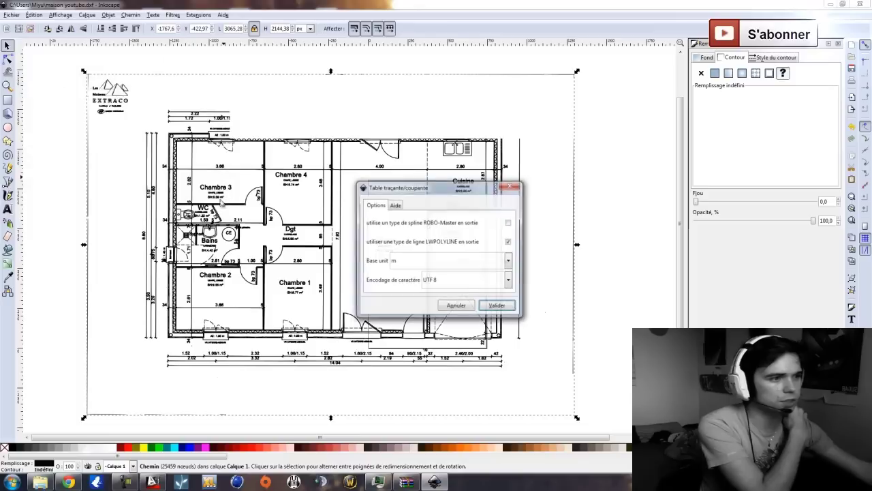
click(498, 306)
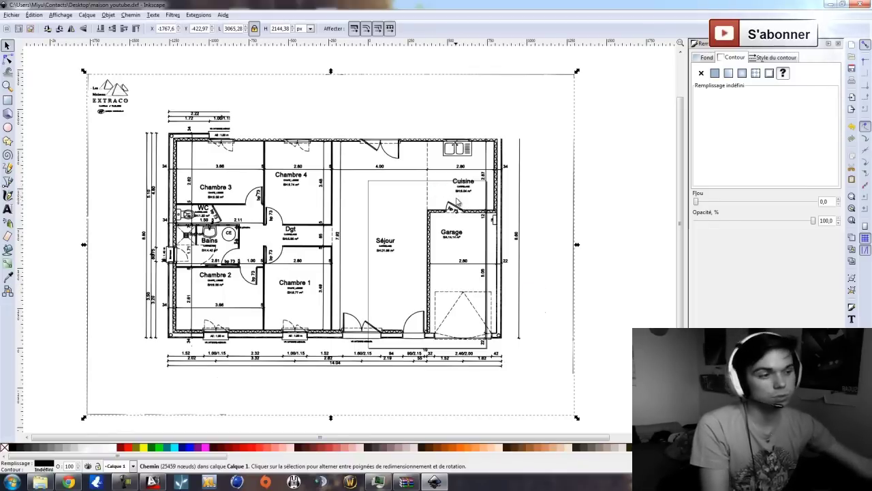
Reduce the Inkscape window to reach the desktop, and open the exported "maison youtube" DXF file in AutoCAD
double_click(652, 5)
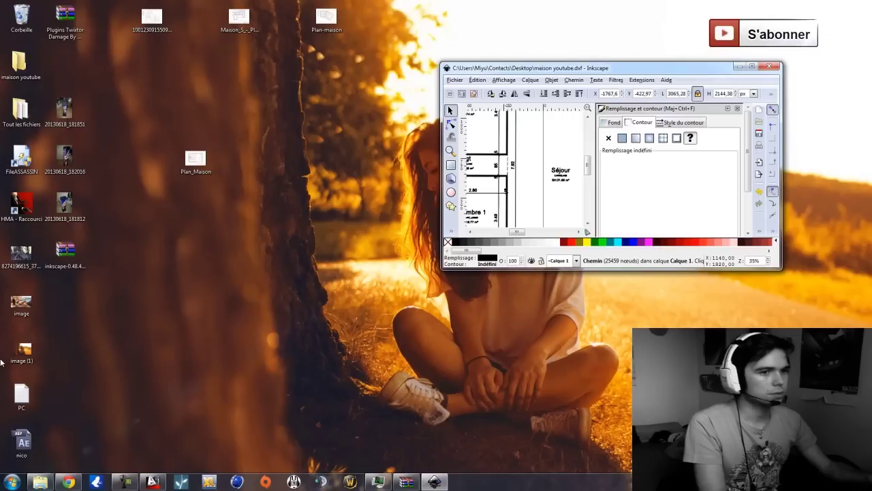
key(ctrl+s)
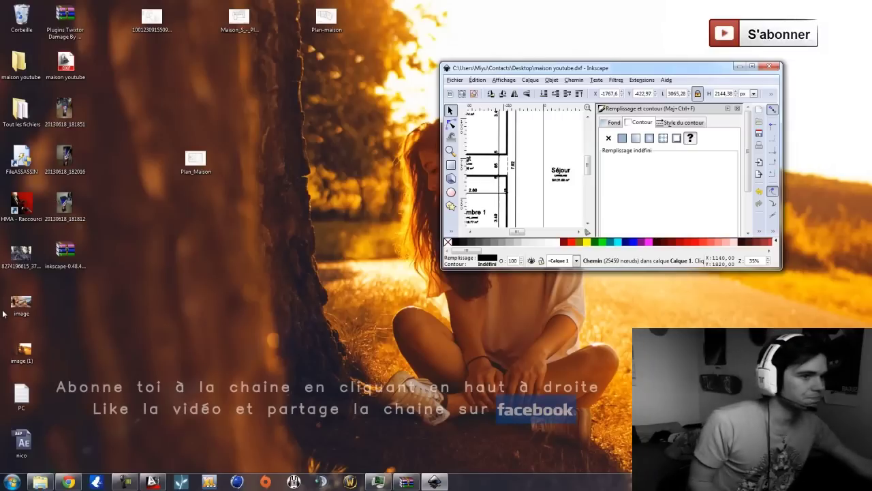
click(76, 66)
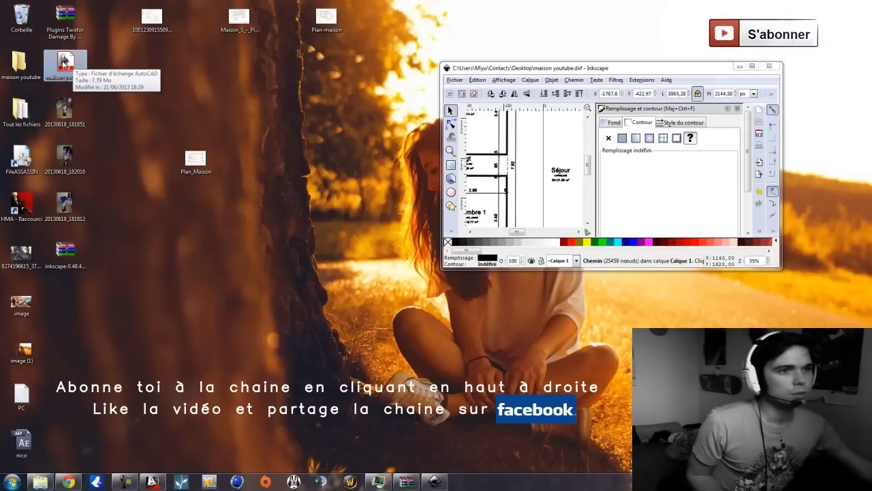
double_click(66, 61)
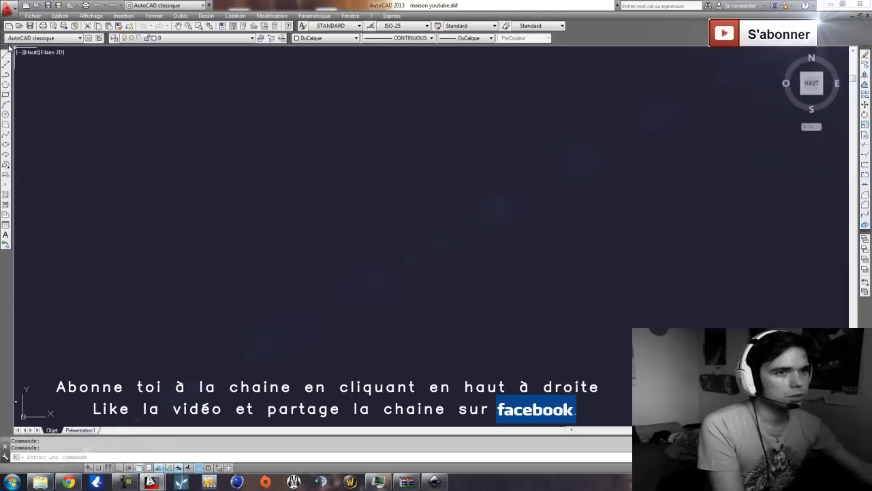
Insert the "maison youtube" DXF file into the drawing with X and Y scale factors of 1 and rotation angle 0
double_click(233, 5)
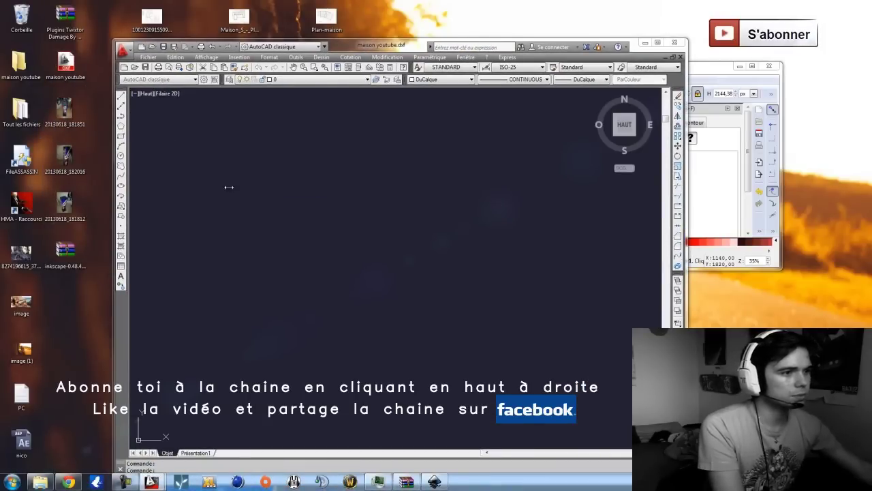
drag(65, 63, 218, 197)
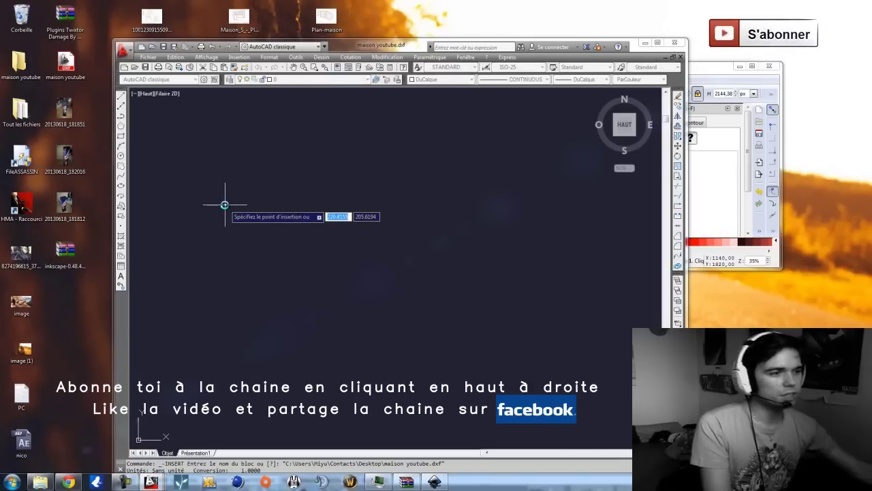
click(230, 195)
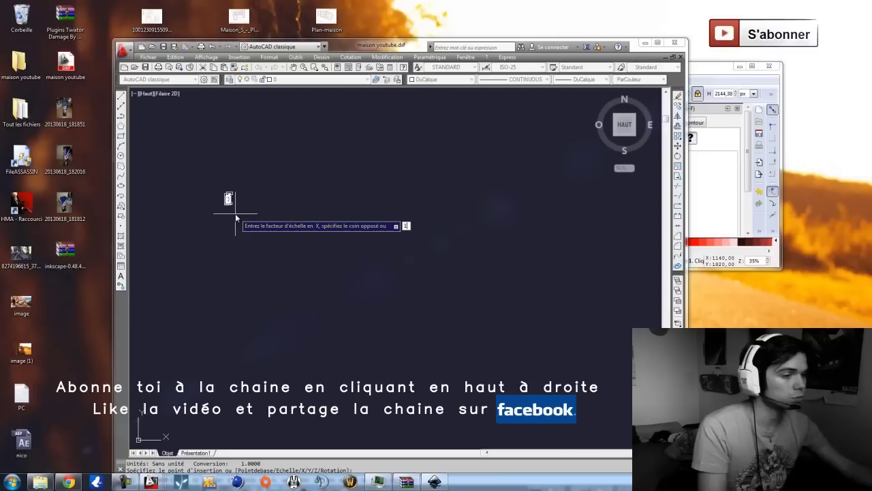
key(Return)
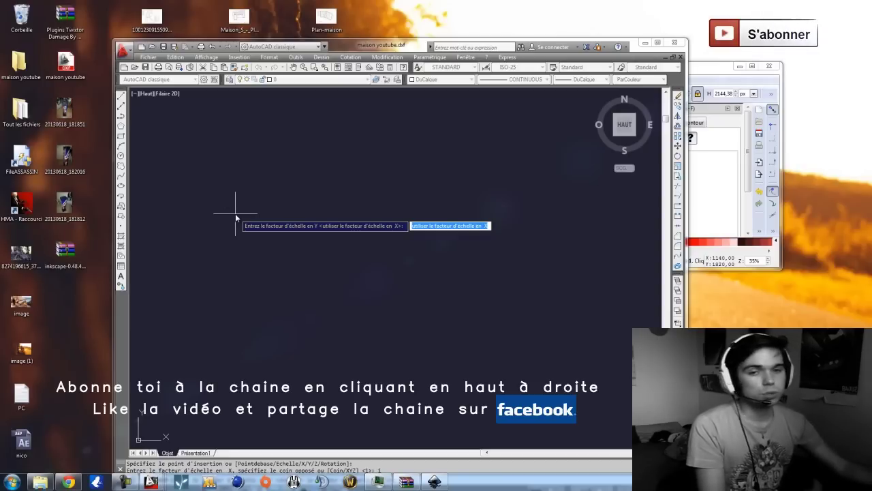
text(1)
key(Return)
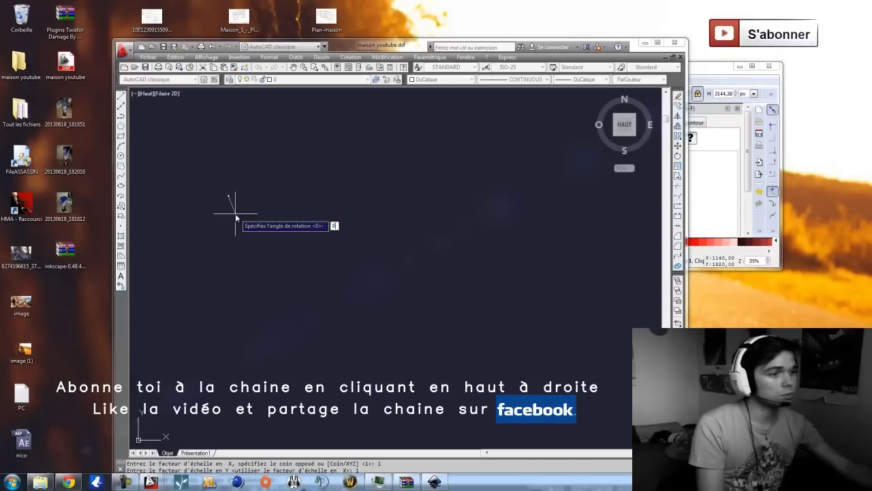
key(Return)
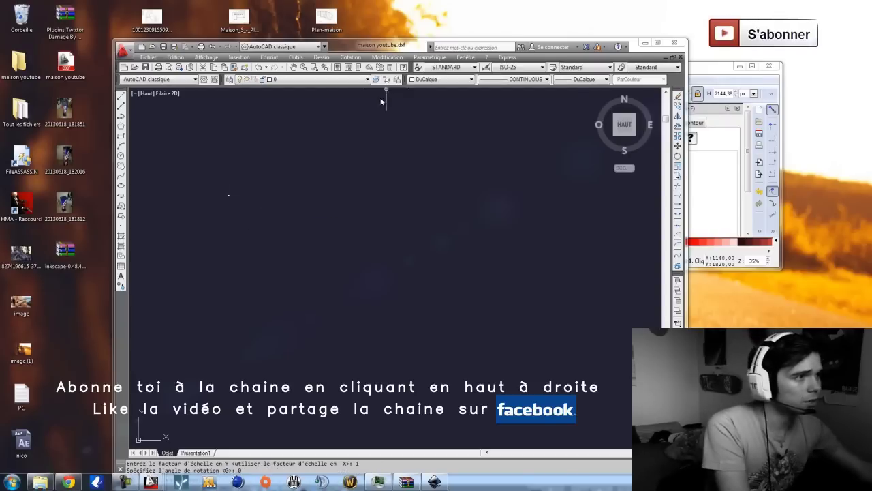
double_click(384, 51)
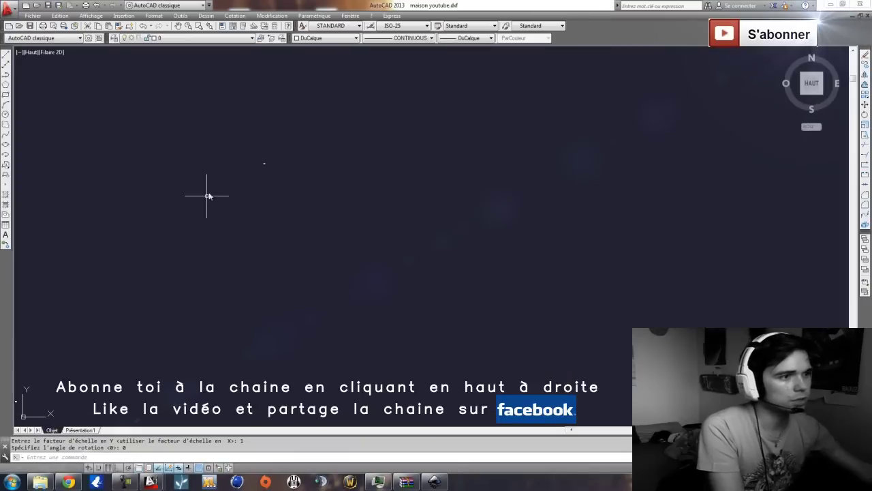
Examine the inserted house plan up close and as a whole, including the area around Chambre 1
scroll(249, 115, up, 6)
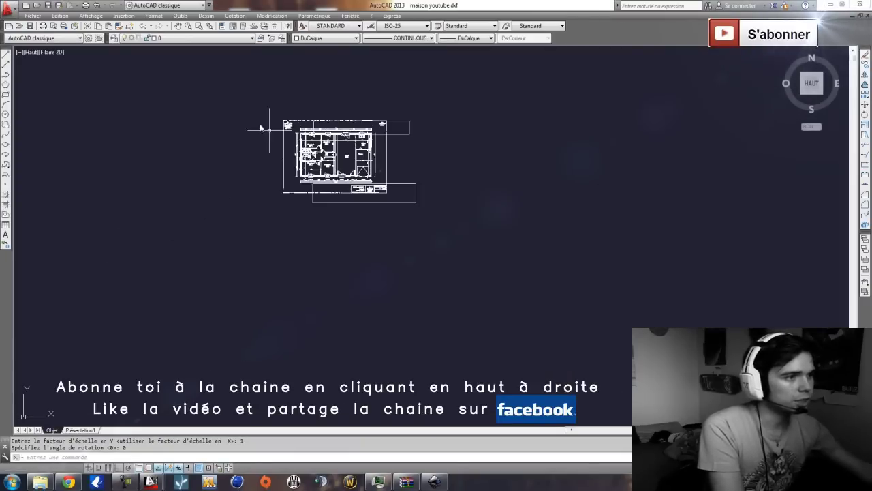
scroll(352, 166, up, 5)
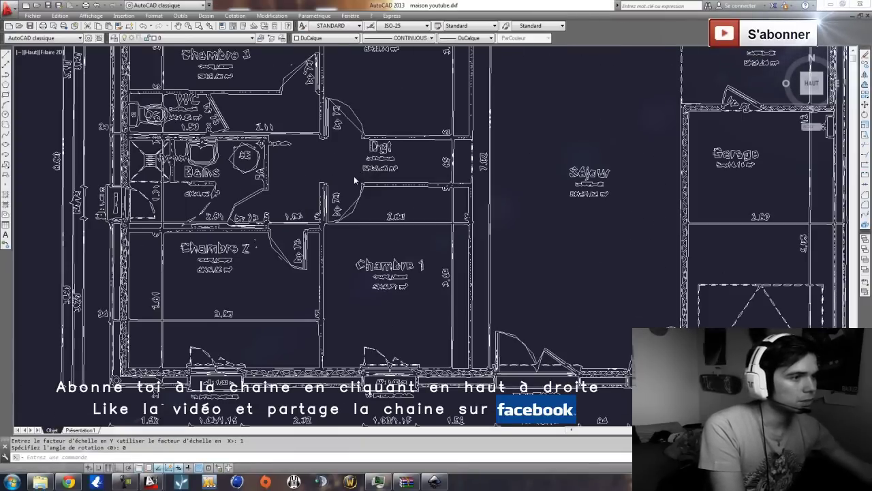
scroll(356, 180, down, 10)
scroll(360, 176, up, 6)
drag(388, 173, 323, 215)
scroll(365, 220, up, 10)
scroll(382, 188, down, 8)
scroll(437, 223, up, 1)
scroll(443, 259, down, 2)
scroll(408, 252, up, 10)
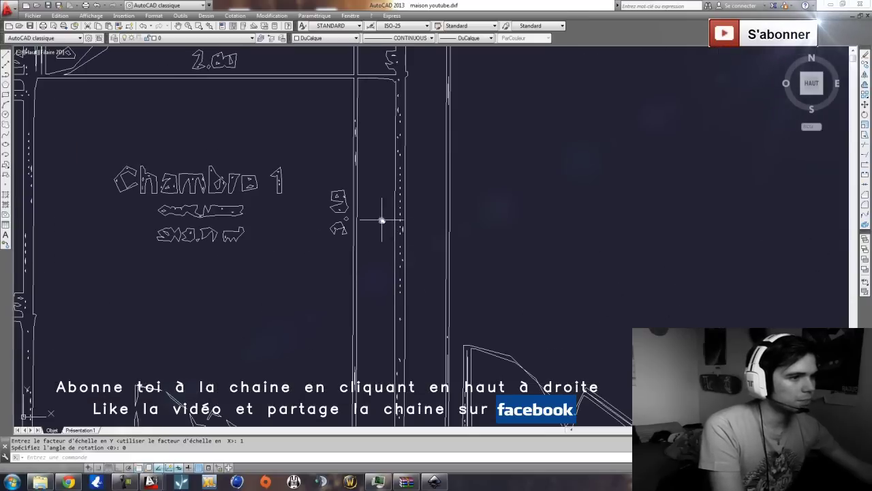
scroll(381, 220, down, 8)
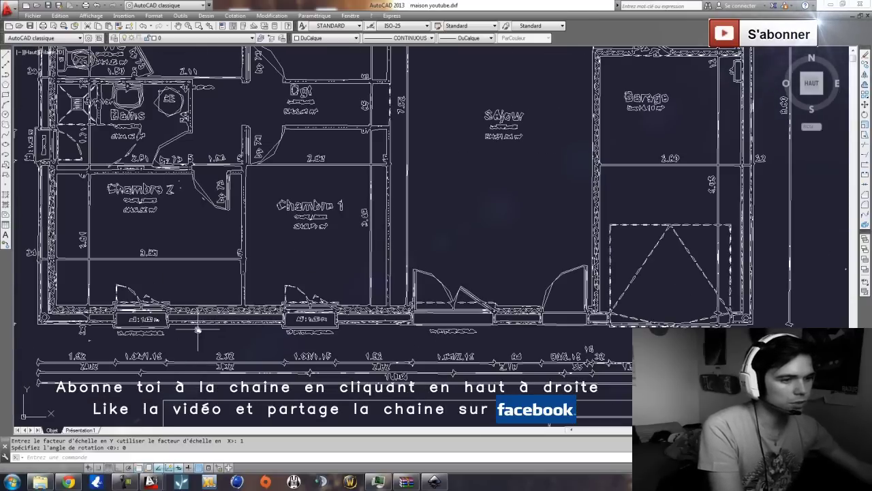
Explode the inserted house plan block into separate objects
scroll(211, 314, up, 6)
scroll(270, 303, up, 2)
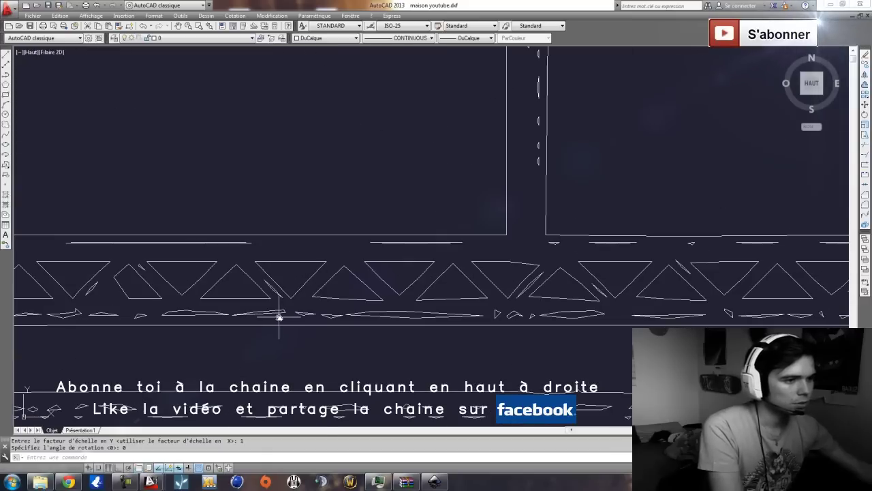
click(282, 317)
click(59, 241)
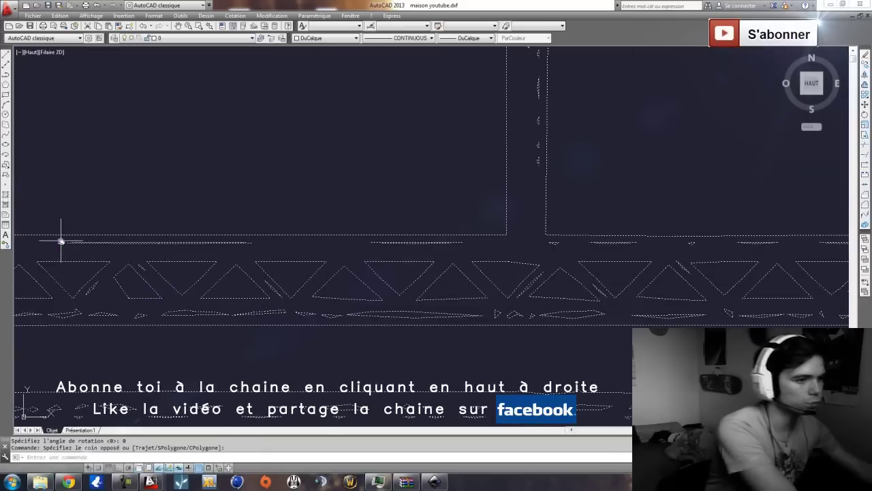
scroll(272, 273, down, 4)
scroll(300, 265, down, 6)
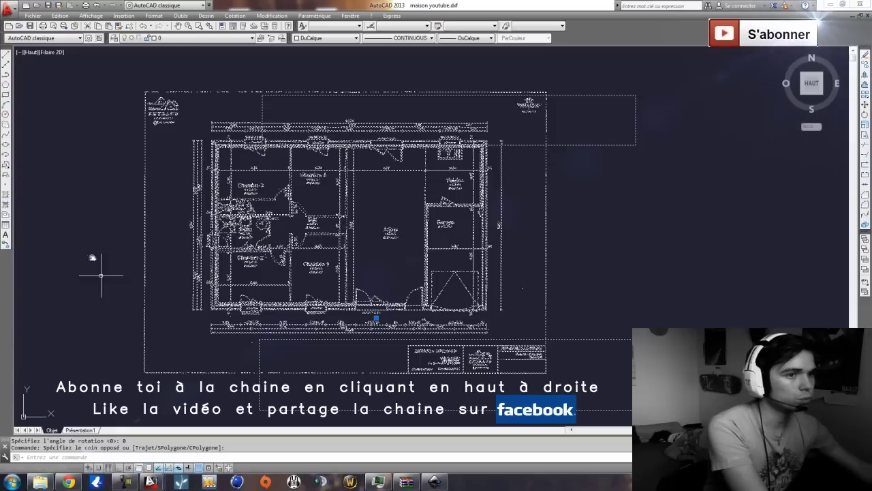
click(864, 227)
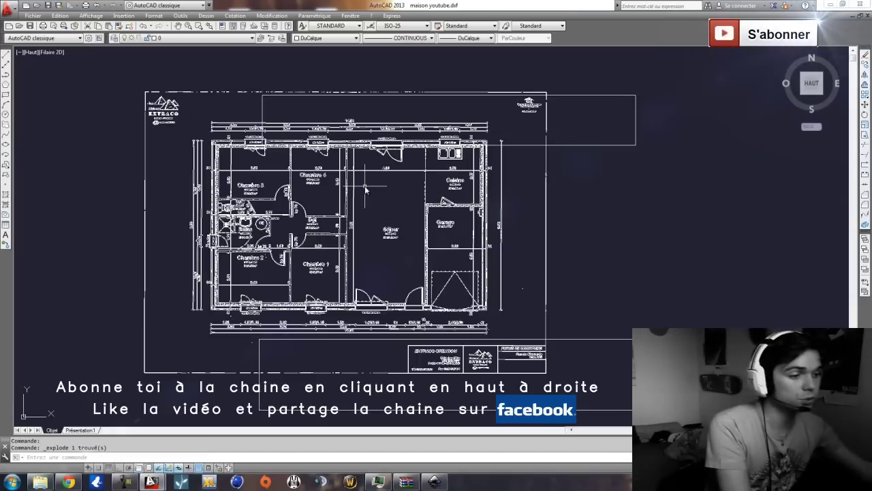
Erase the hatching in the lower exterior wall beneath the partition between Chambre 2 and Chambre 1
scroll(297, 332, up, 2)
scroll(300, 275, up, 5)
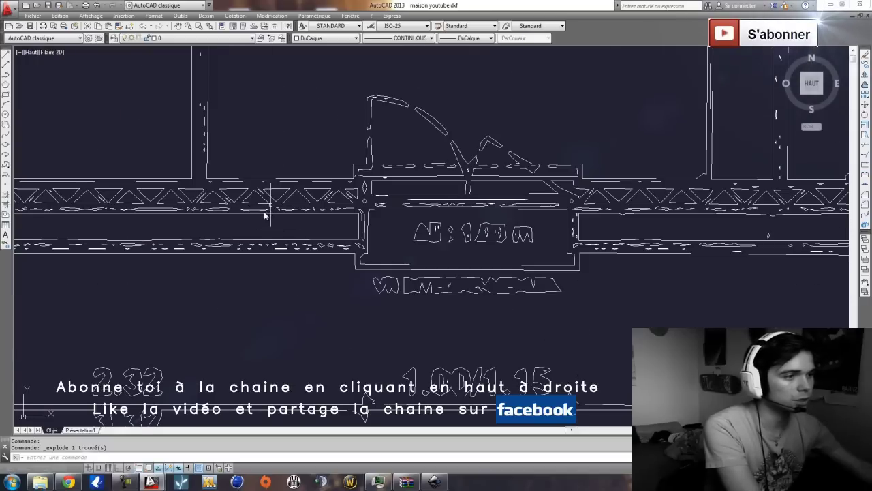
scroll(260, 214, up, 2)
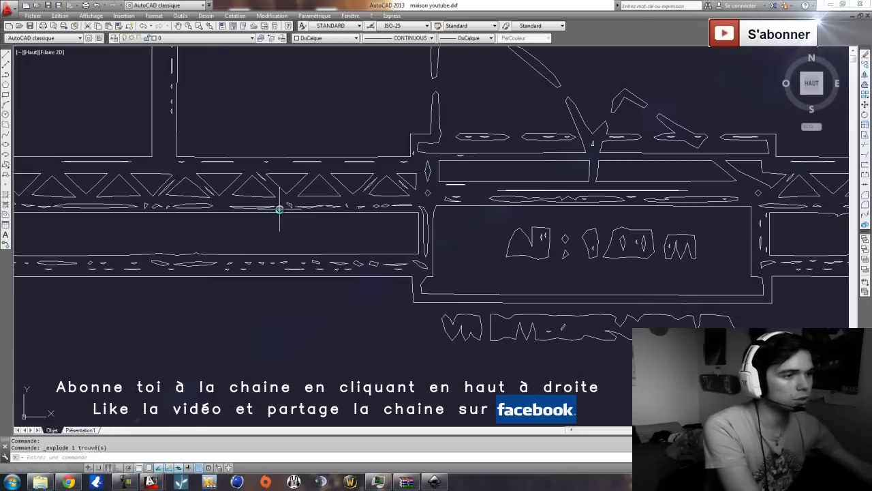
click(280, 209)
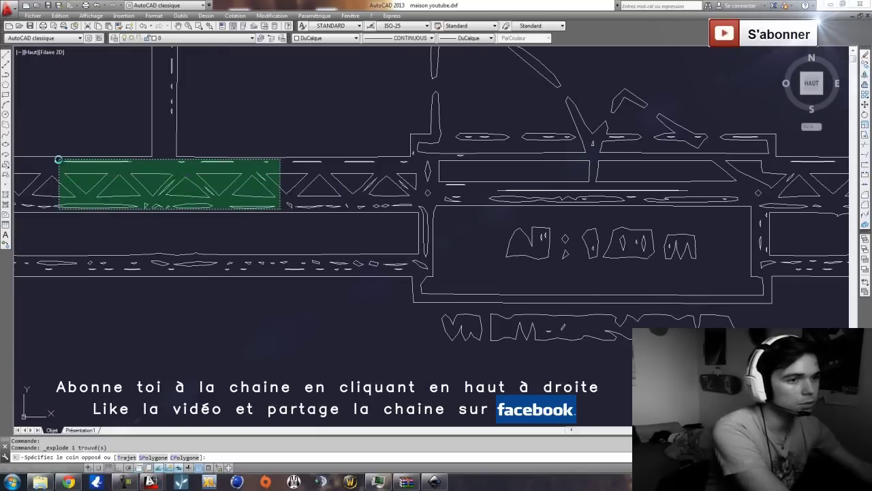
click(59, 160)
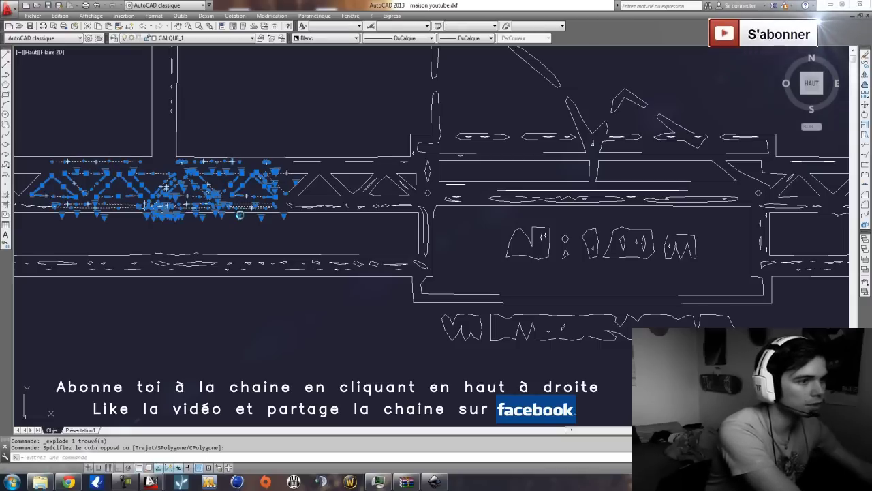
key(Delete)
Erase the remaining wall hatching left of the Chambre 1 window and the traced lines inside that window opening
click(268, 160)
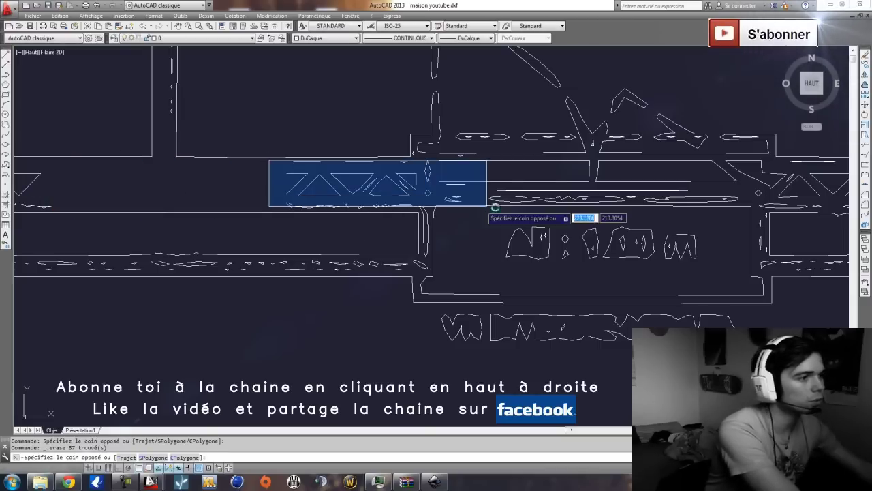
click(569, 207)
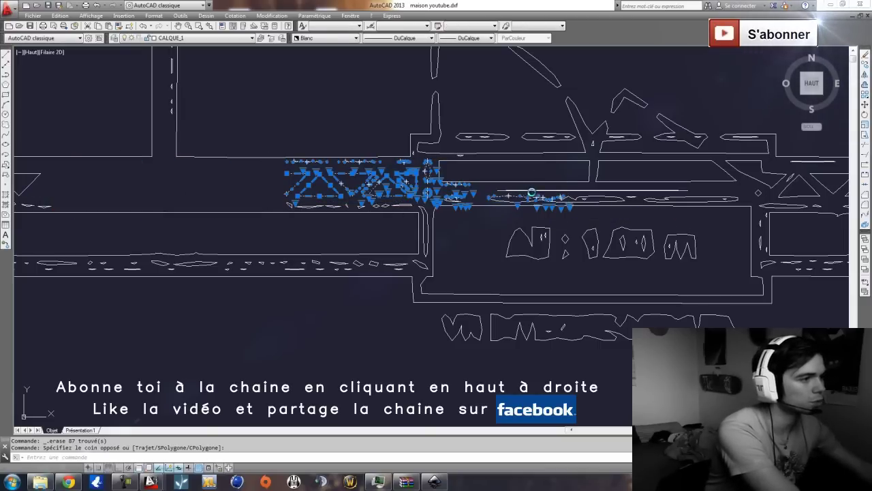
key(Delete)
click(627, 203)
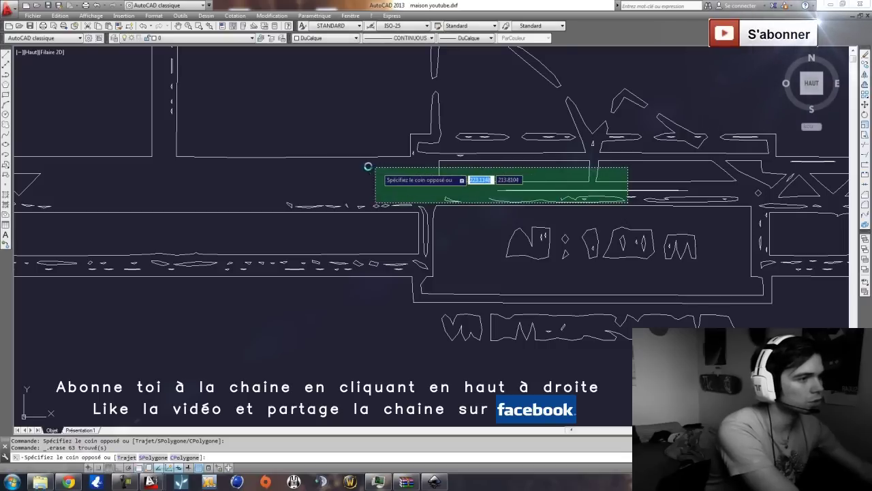
click(336, 160)
key(Delete)
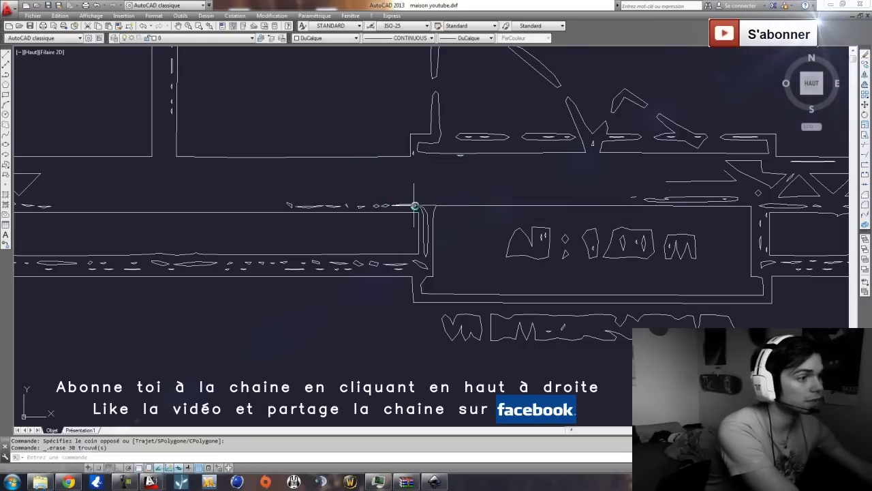
Erase the small leftover fragments along the wall line just left of the Chambre 1 window
click(429, 205)
click(268, 173)
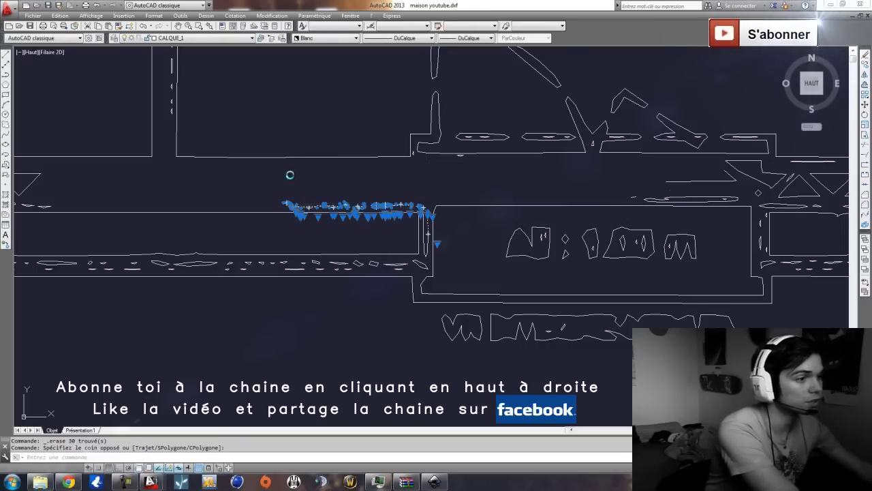
key(Delete)
Erase the hatching and leftover thin lines in the lower wall between the Chambre 2 window and the partition
scroll(289, 171, down, 5)
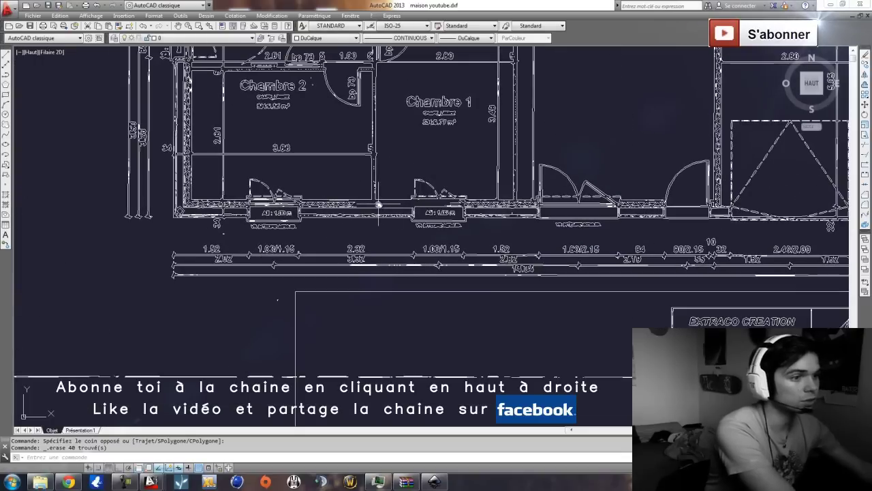
mouse_move(379, 204)
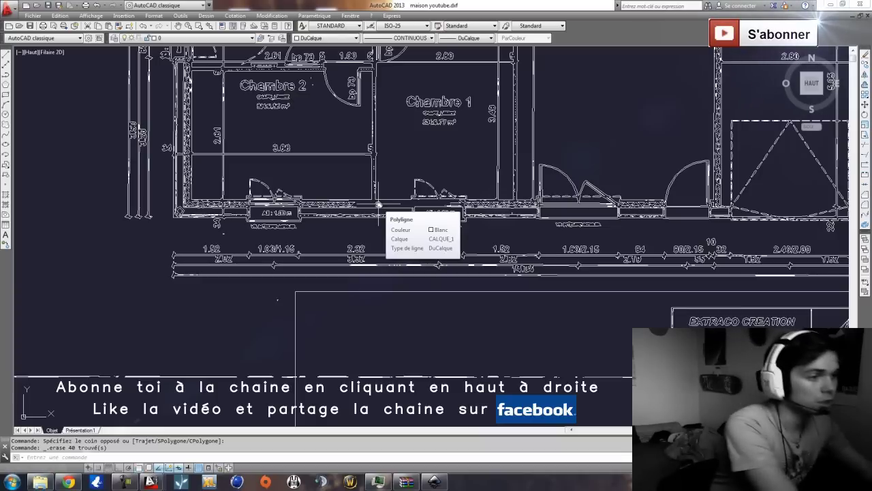
scroll(368, 204, up, 5)
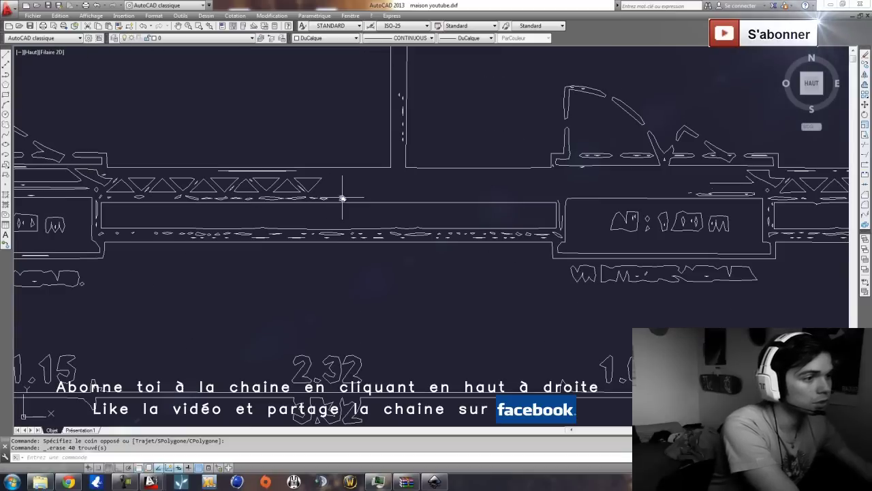
click(341, 199)
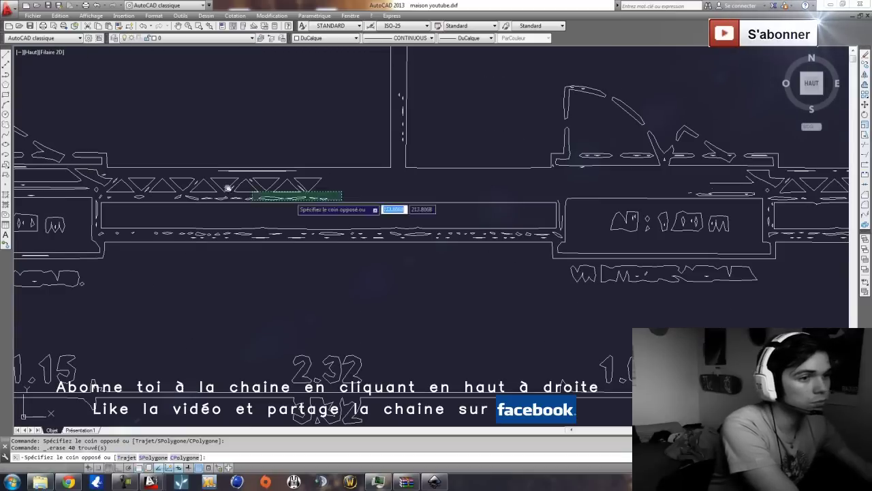
click(106, 170)
key(Delete)
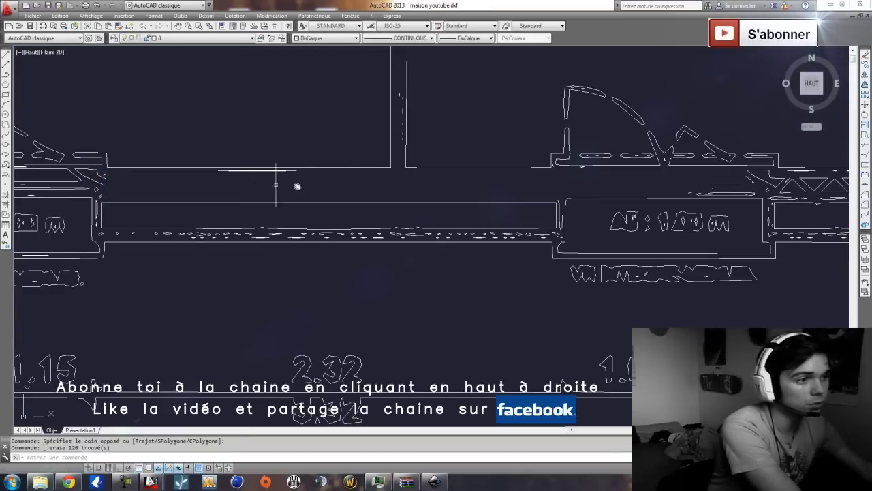
click(327, 189)
click(205, 169)
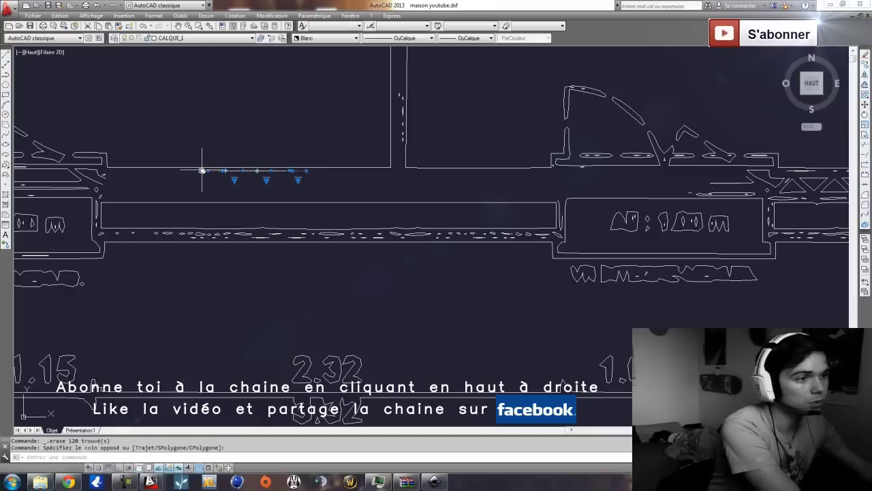
key(Delete)
Erase the traced lines and hatching remnants inside the Chambre 2 window opening
drag(169, 180, 271, 195)
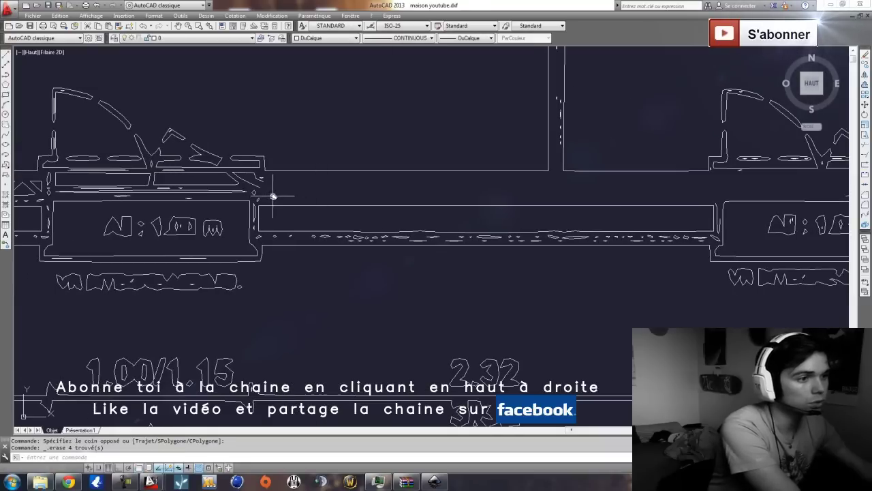
click(273, 196)
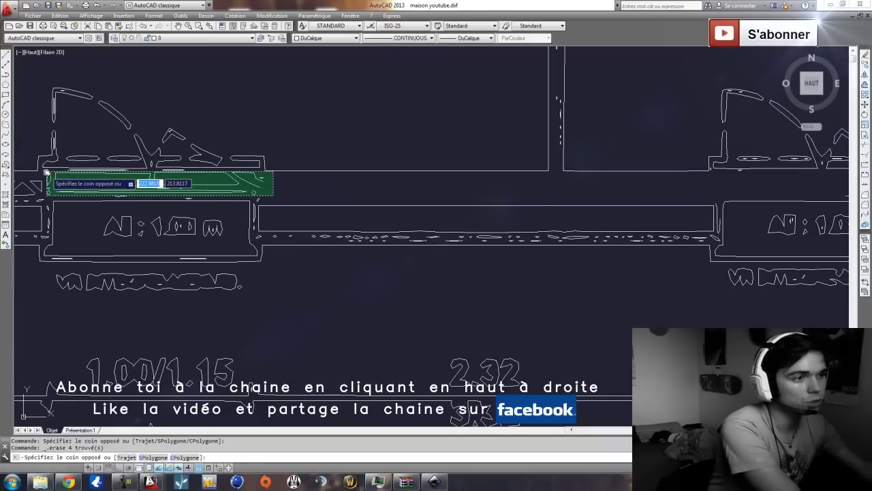
click(46, 173)
right_click(64, 182)
key(Escape)
key(Delete)
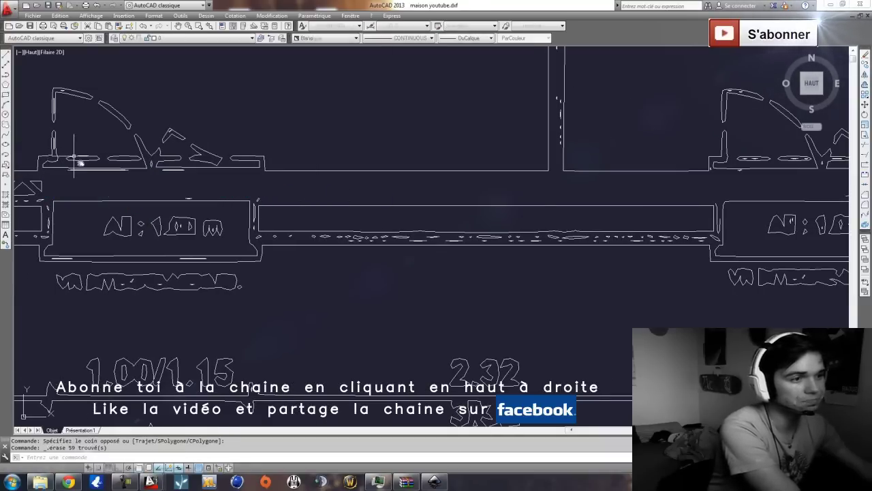
Erase the triangular hatching and small fragments in the lower wall between the Chambre 2 window and the building's lower-left corner
drag(76, 162, 355, 208)
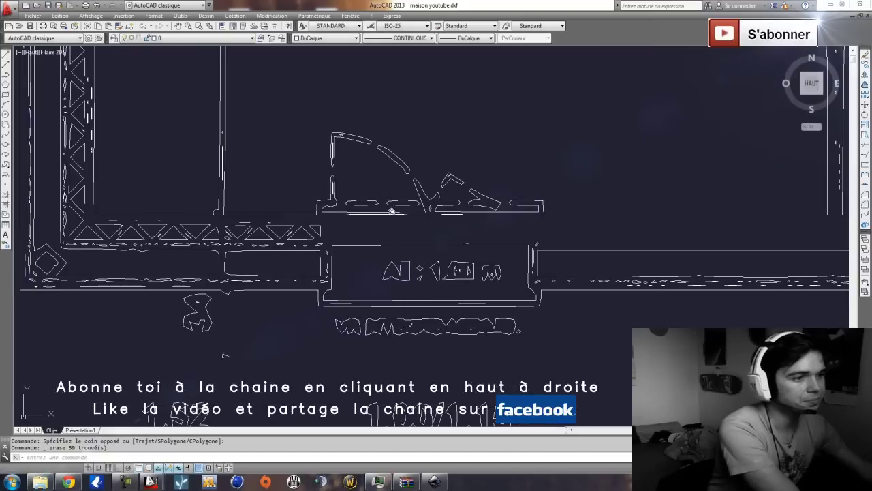
click(327, 247)
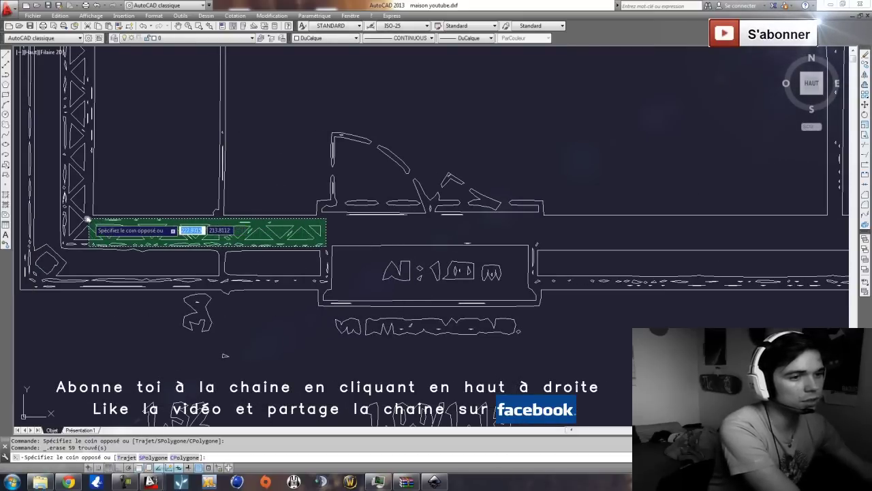
click(66, 218)
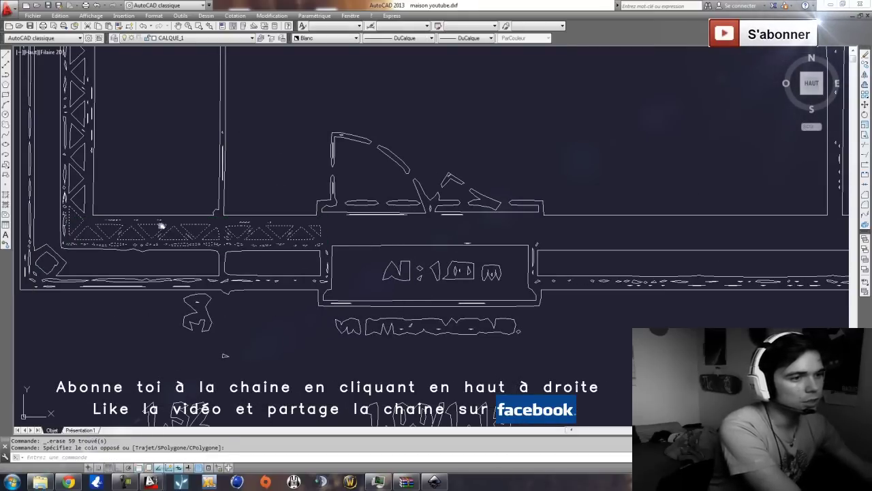
key(Delete)
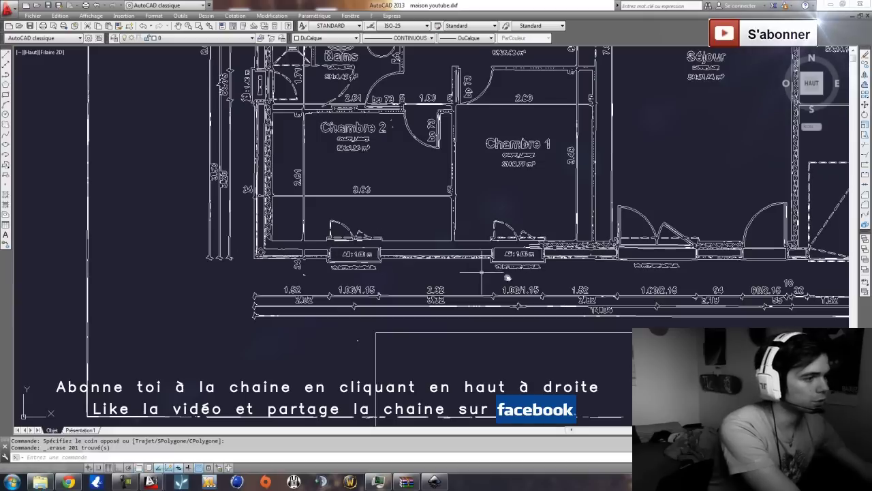
Erase the sheet frame's right border together with the two large stray rectangles overlapping the sheet's upper and lower edges
scroll(510, 276, down, 4)
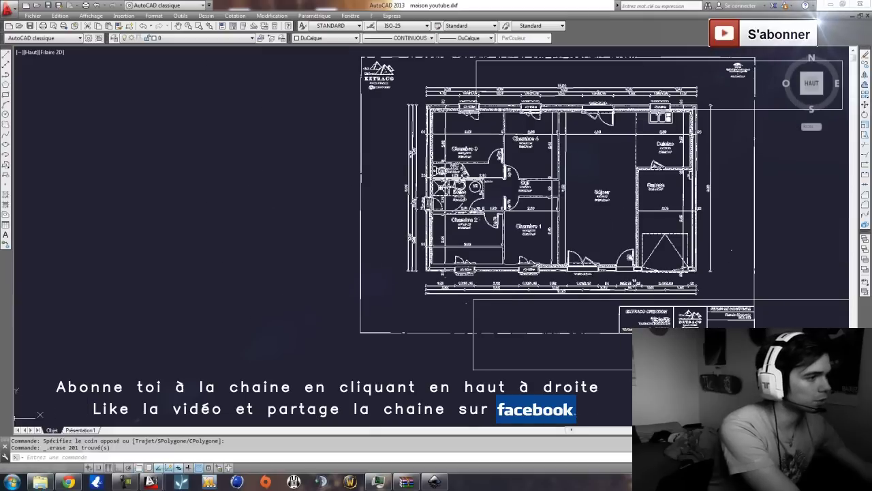
scroll(558, 344, down, 2)
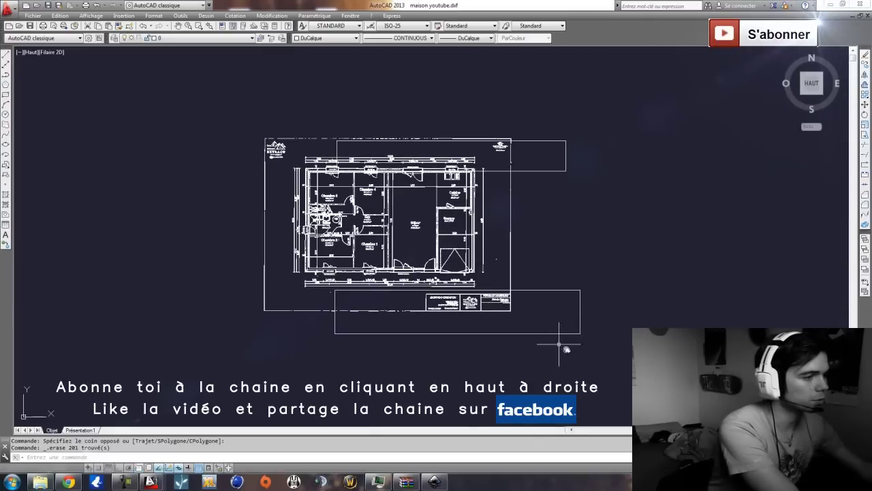
click(616, 368)
click(505, 150)
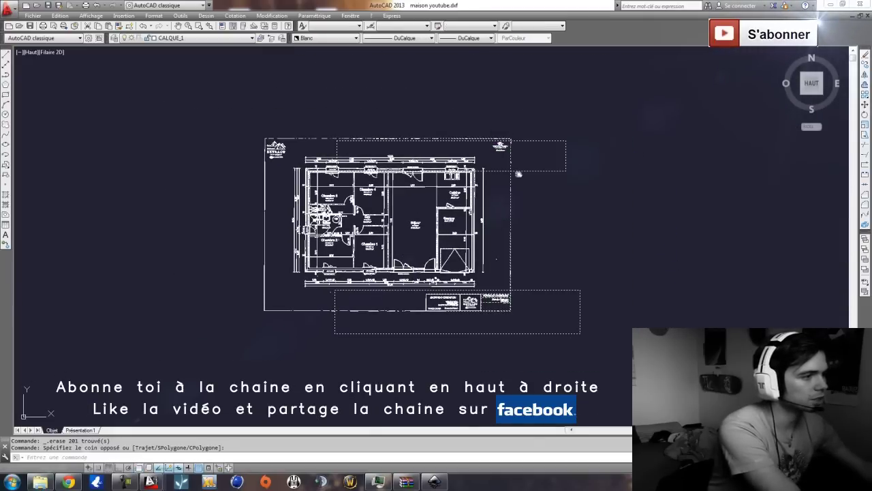
key(Delete)
Erase the left and upper borders of the sheet frame, including the logo parts they touch
click(277, 328)
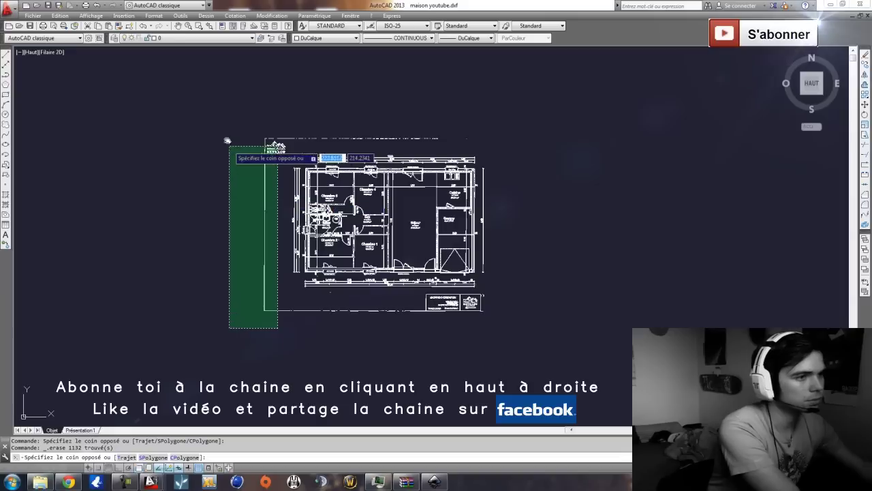
click(227, 144)
key(Delete)
click(481, 150)
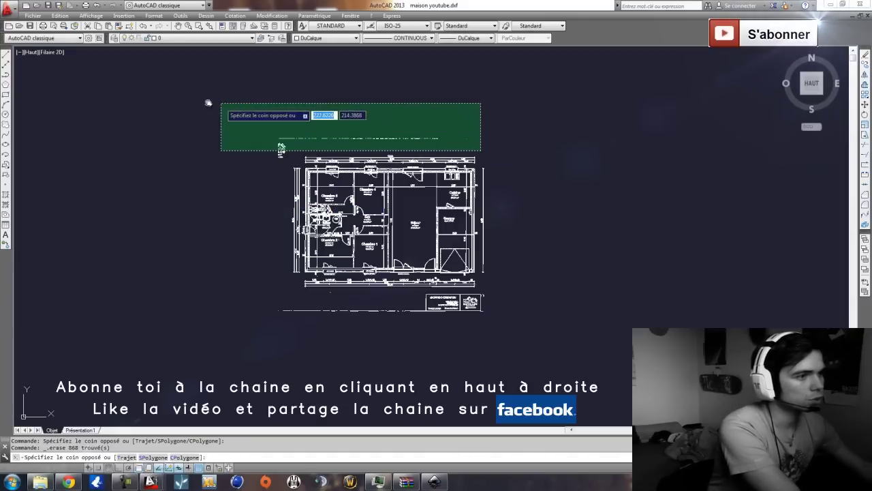
click(211, 104)
key(Delete)
Erase the sheet frame's lower border and the title block below the house plan
click(508, 341)
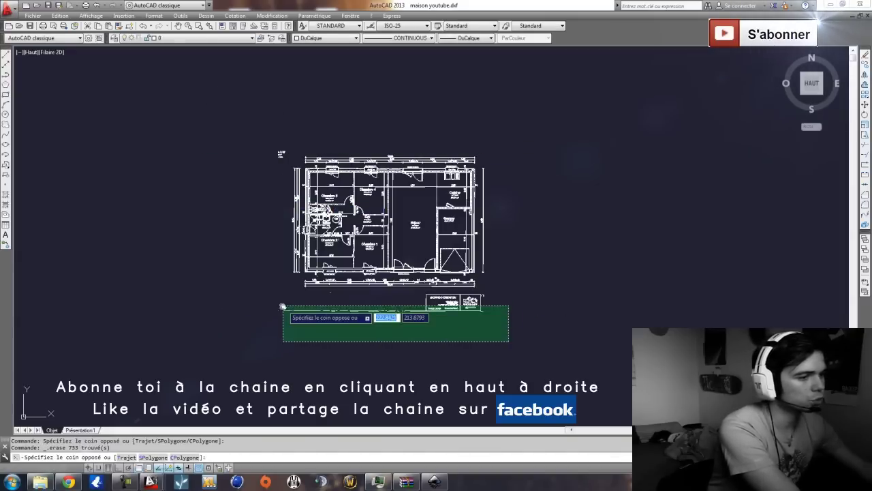
click(242, 287)
key(Delete)
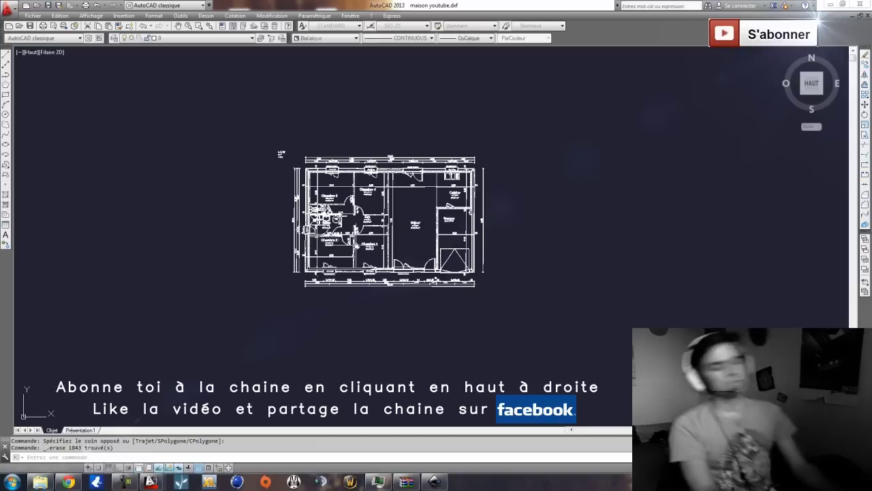